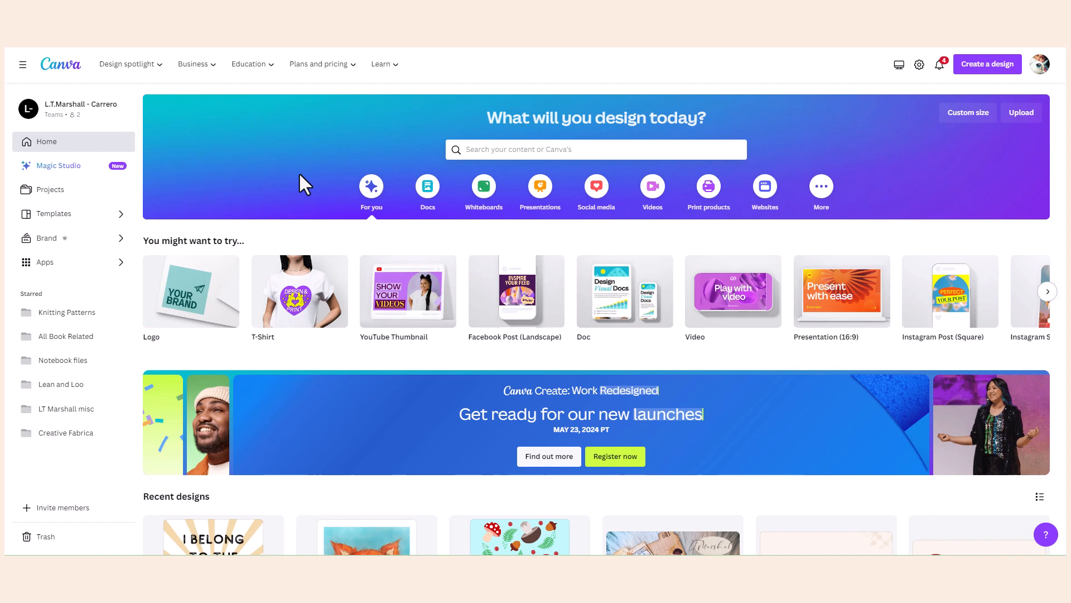
Step: Search the templates for "legal letter", choose the Letter (A4) format and create a blank letter design
click(543, 149)
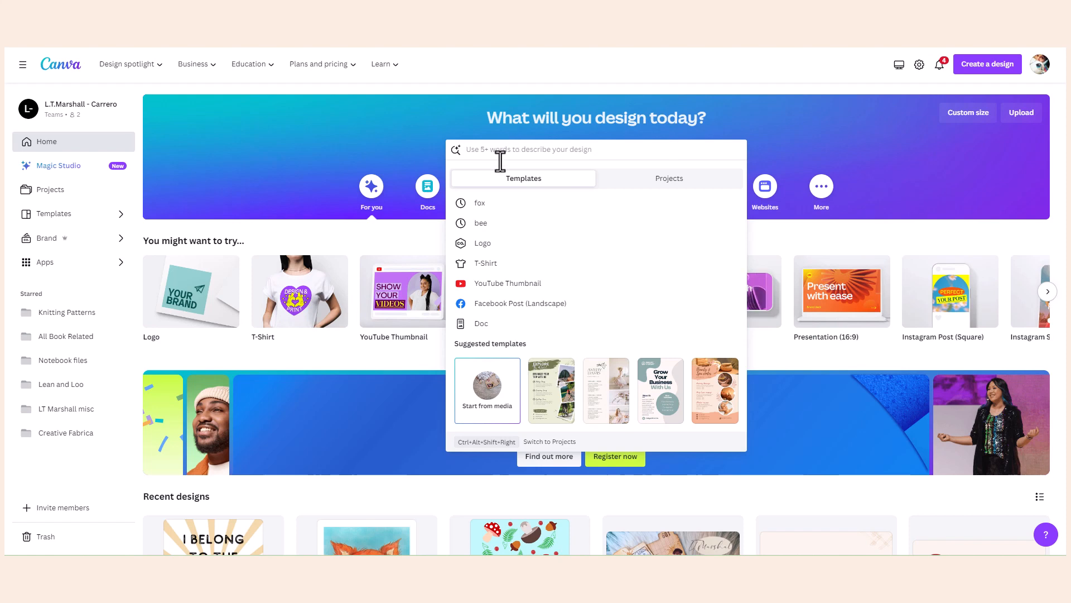
text(a4)
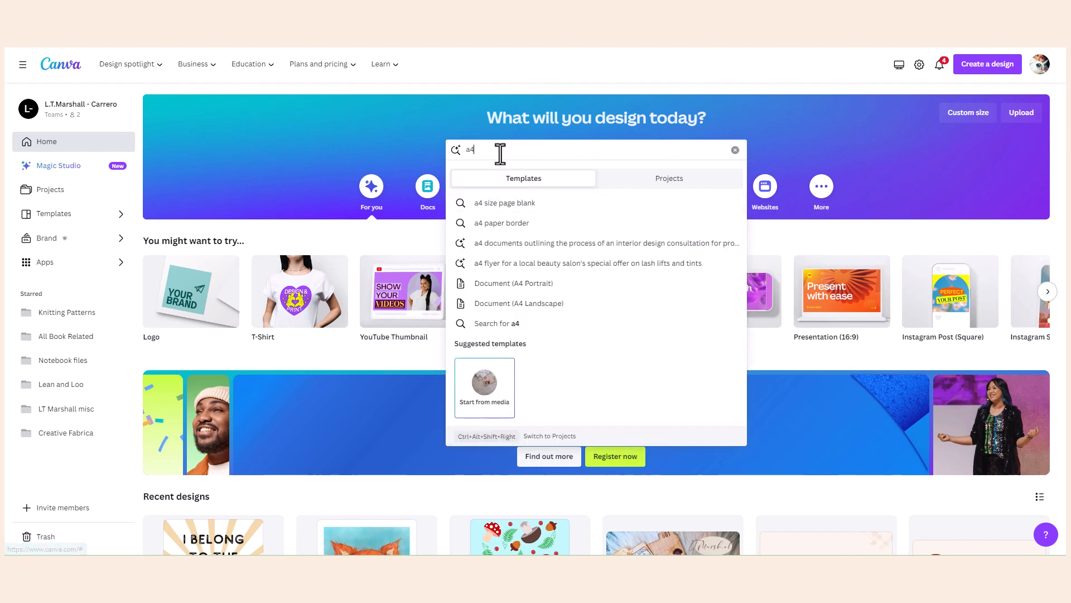
text(legal le)
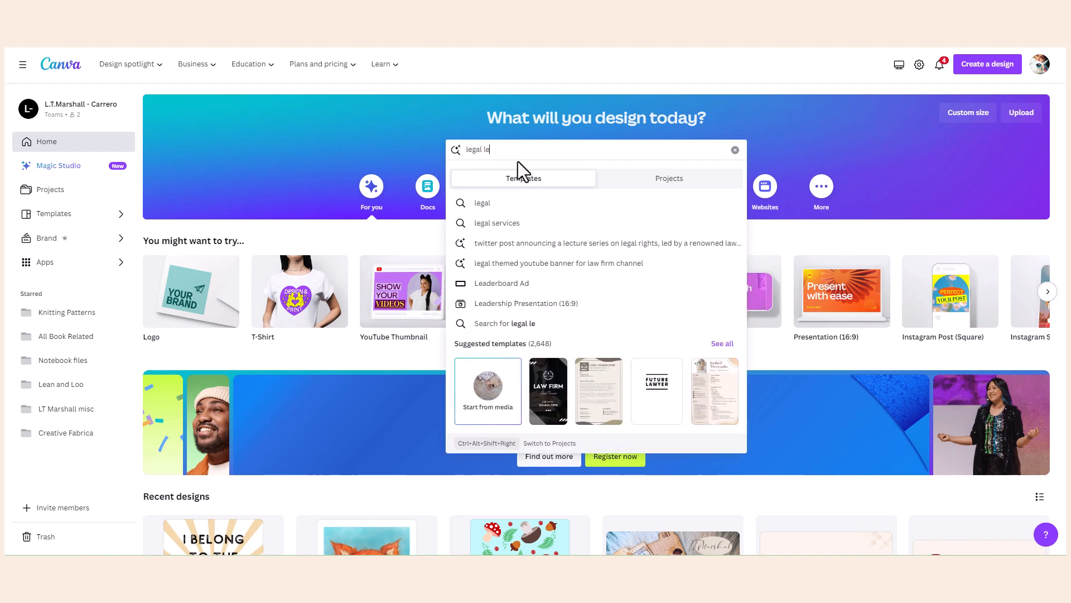
text(tter)
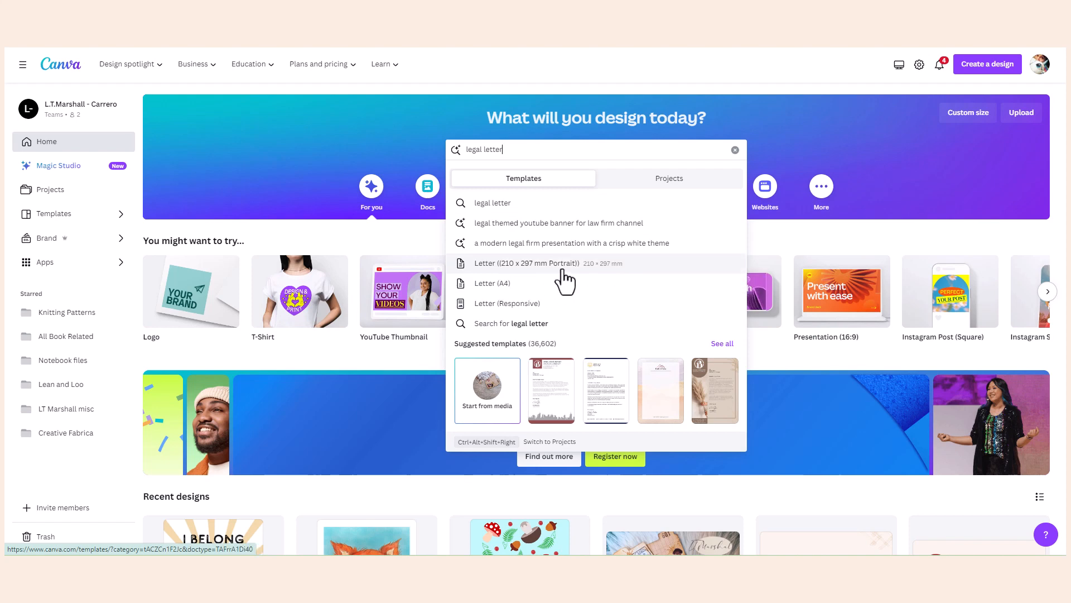
click(508, 286)
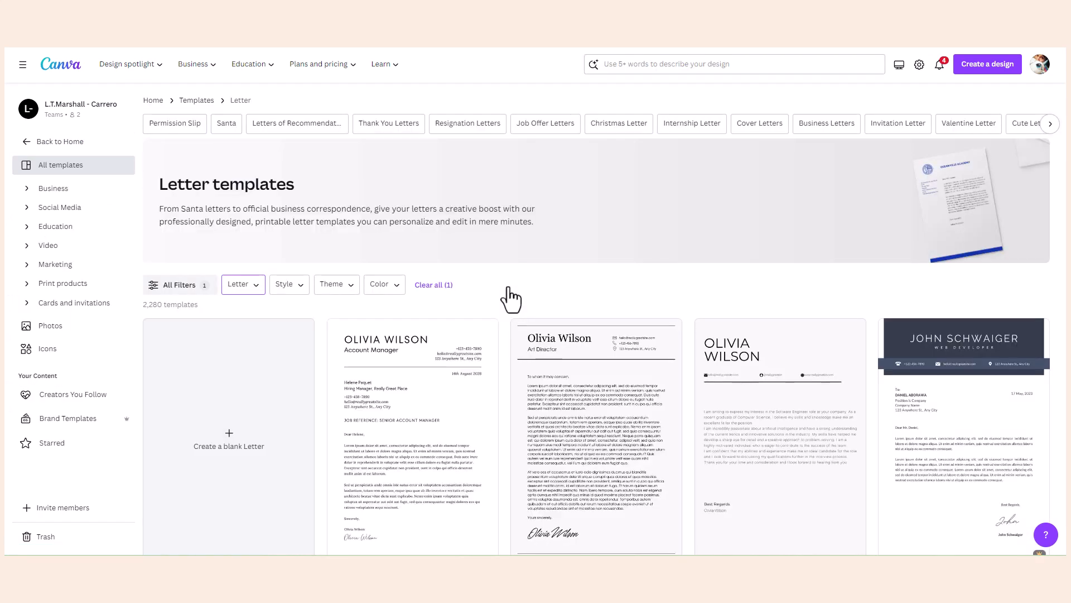
click(228, 436)
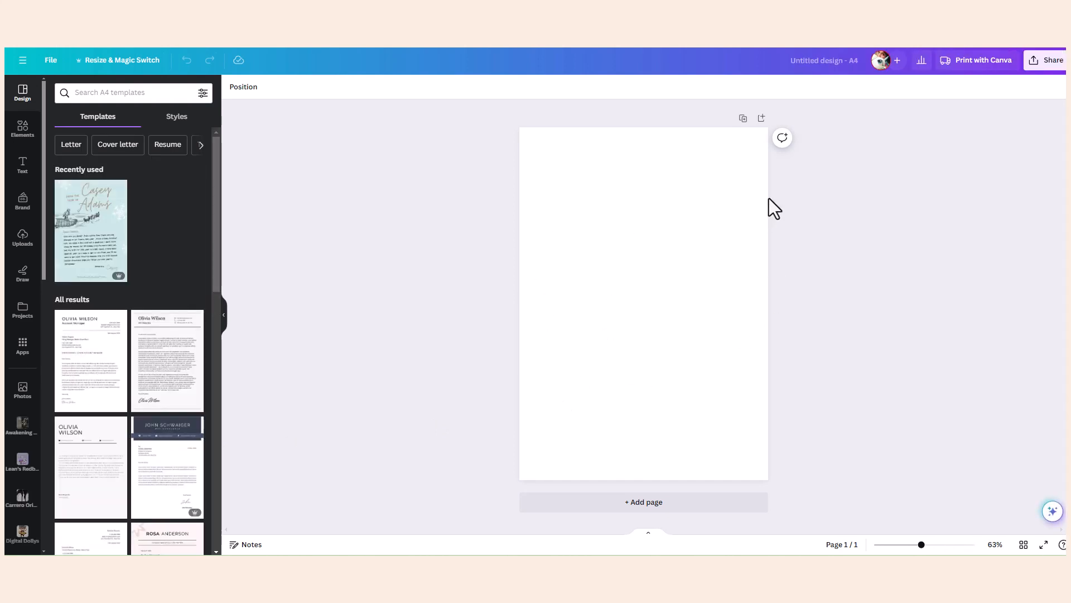
click(22, 134)
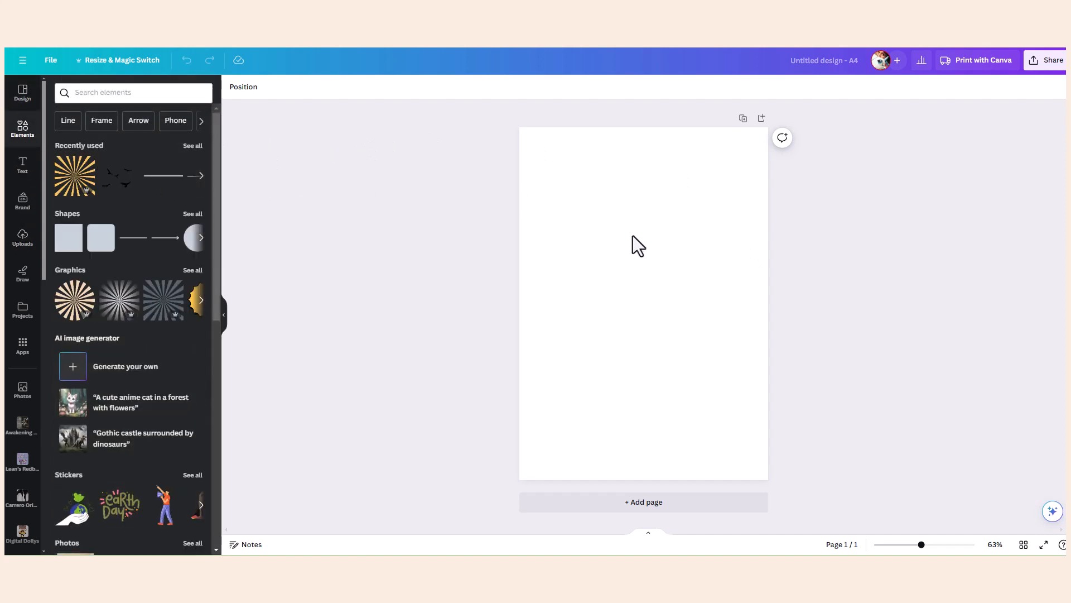
click(18, 237)
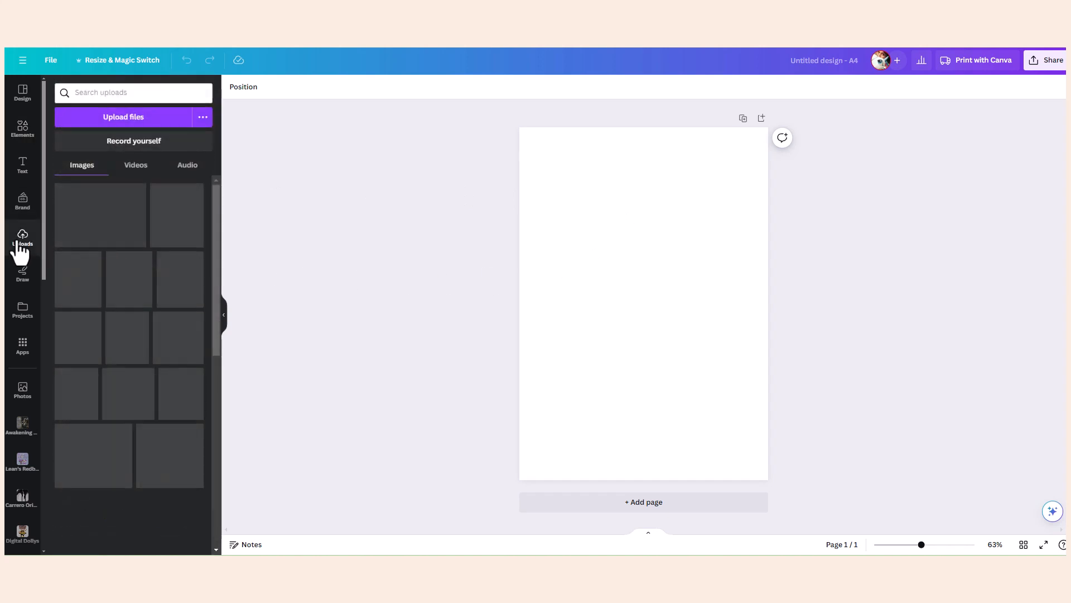
click(163, 119)
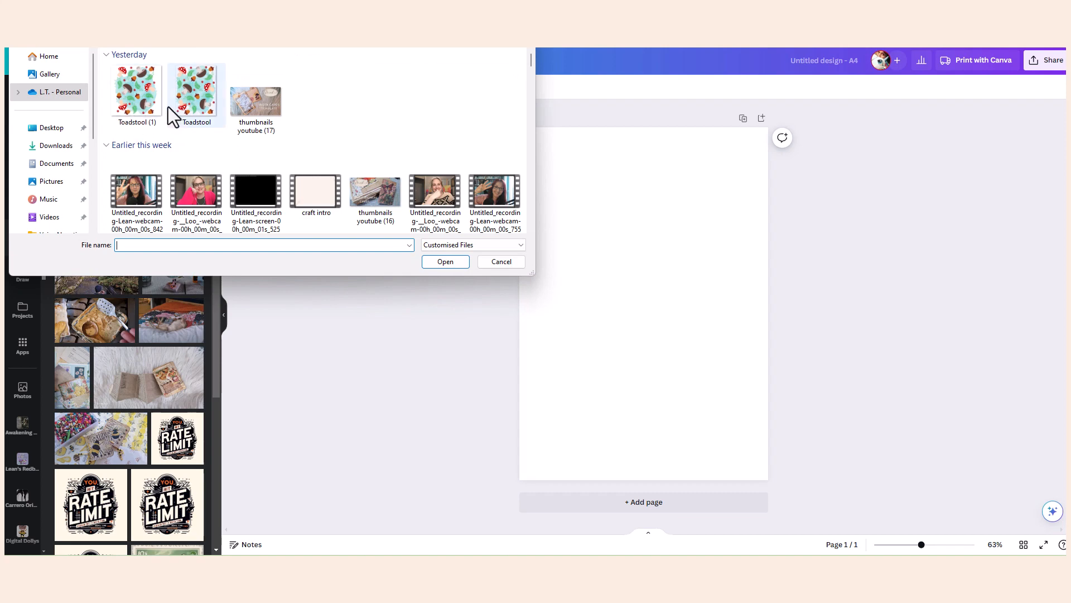
click(491, 261)
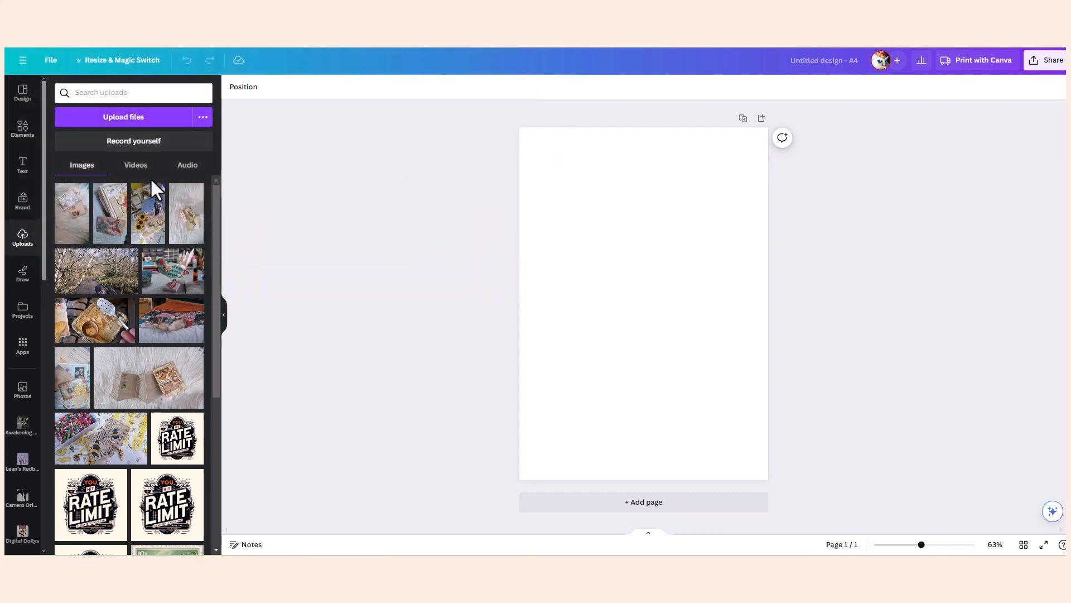
Step: Search the elements for "cottage", limit the results to graphics and add the red-capped mushroom to the page
click(10, 137)
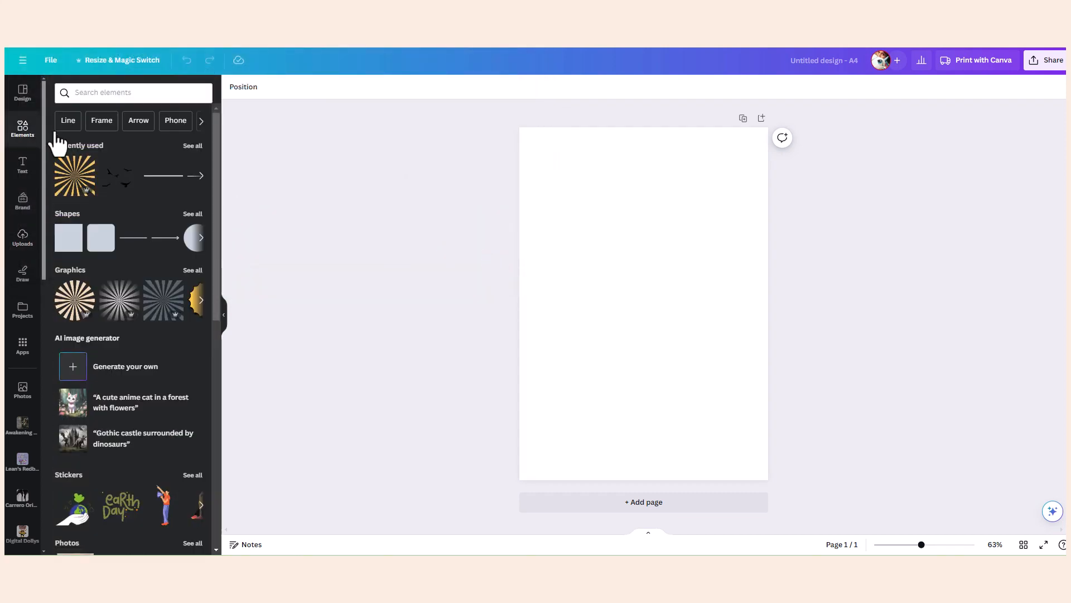
click(108, 93)
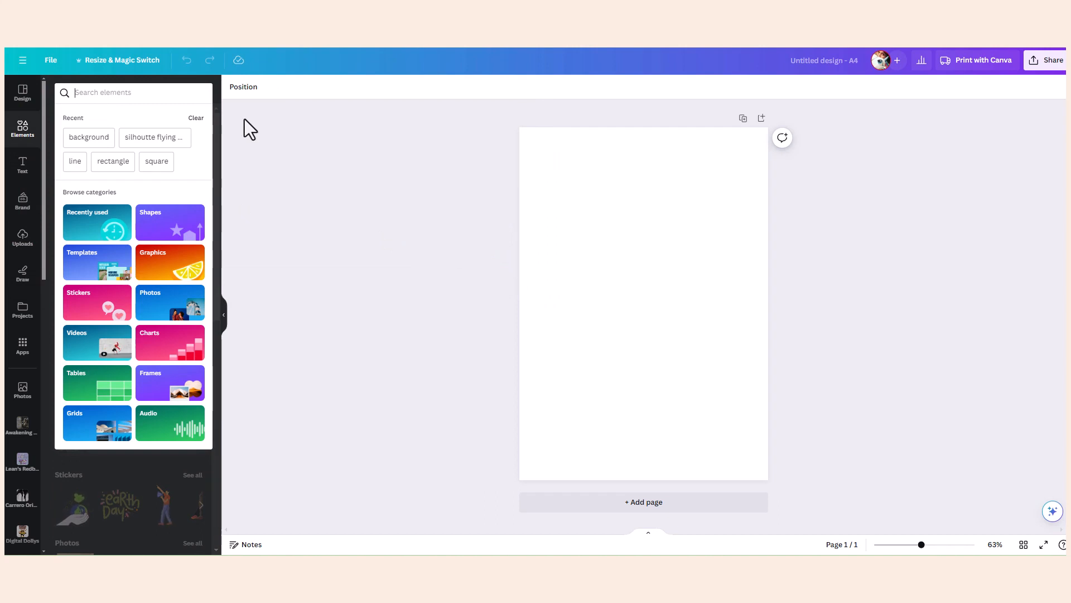
text(cottage)
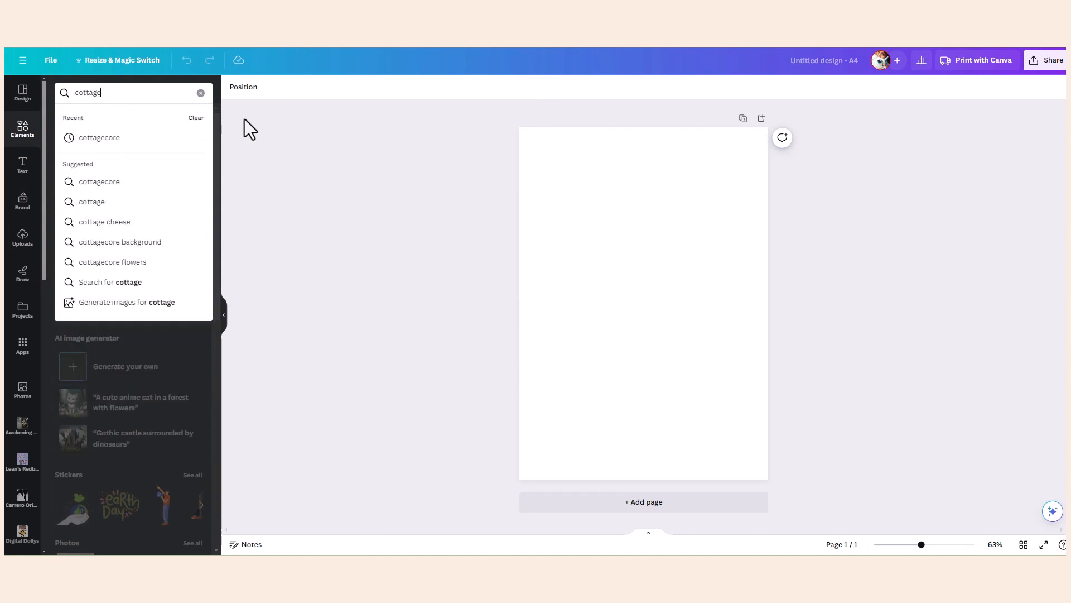
key(Return)
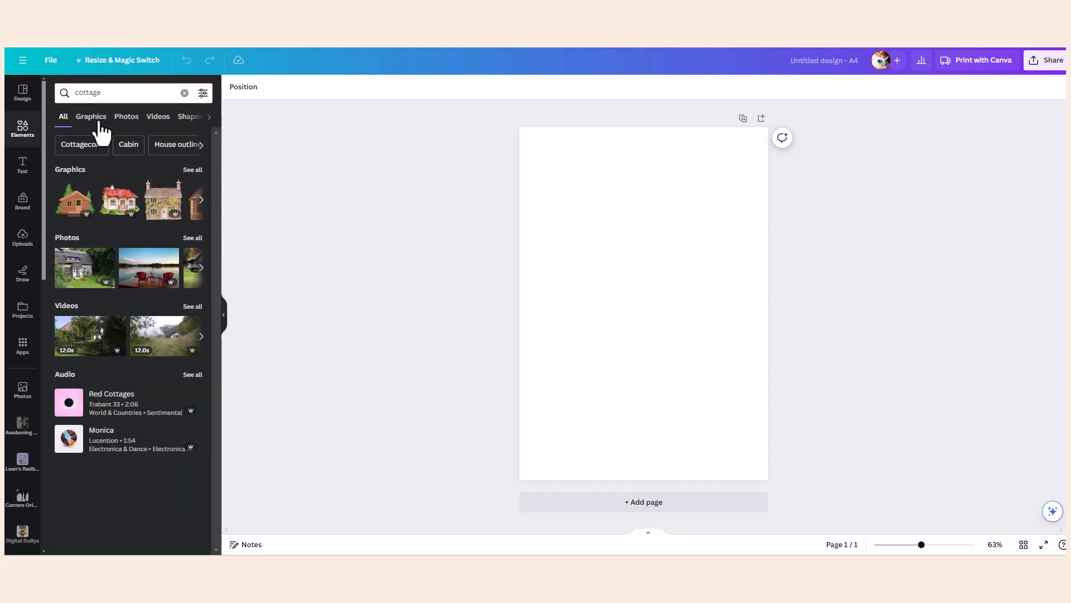
click(91, 117)
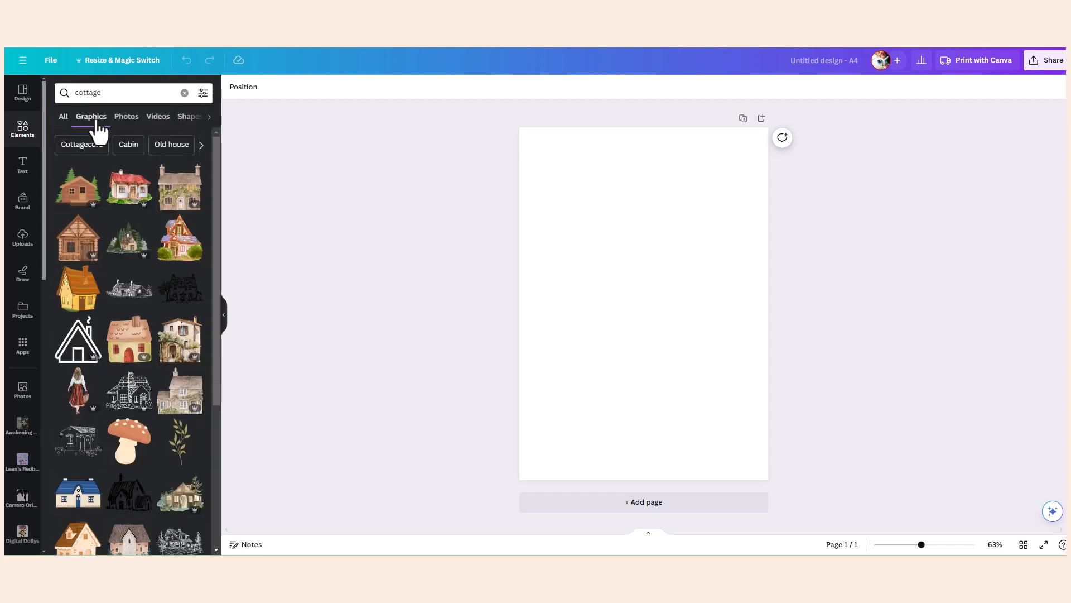
scroll(128, 354, down, 2)
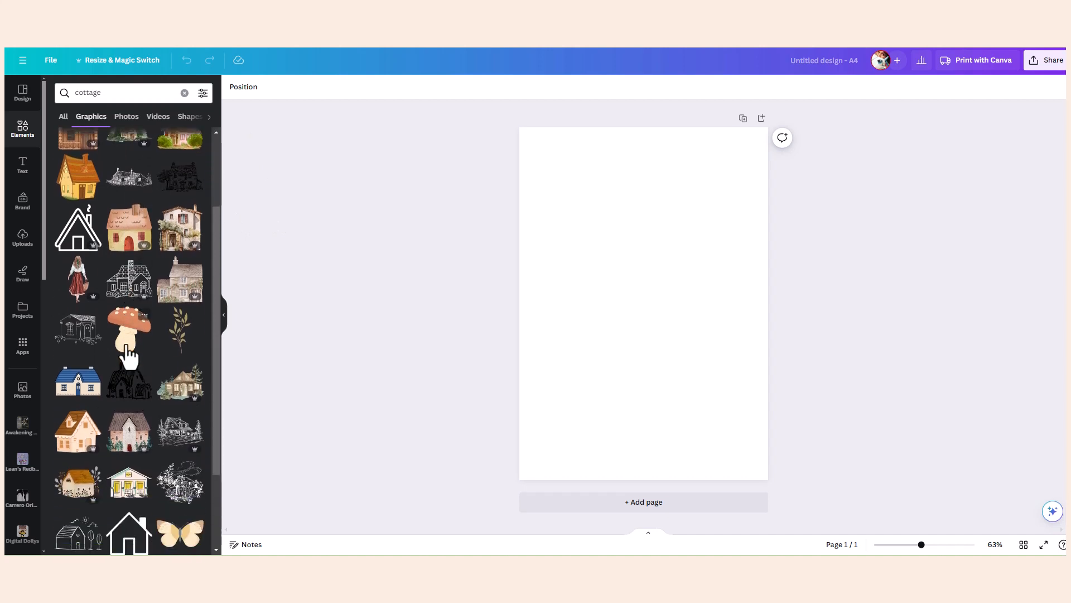
click(128, 347)
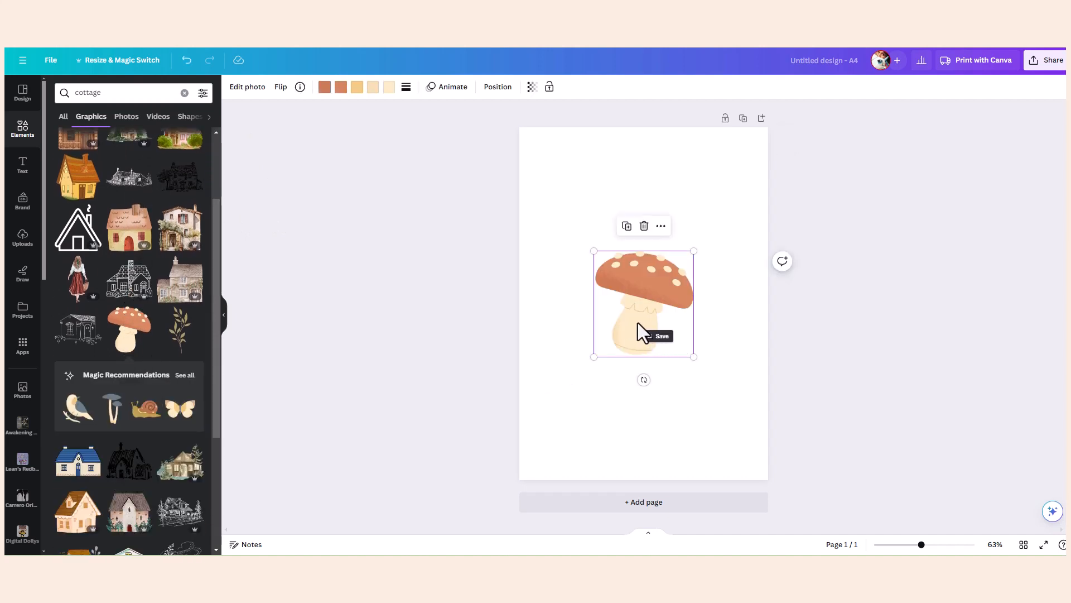
Step: Move the mushroom slightly up the page and shrink it to about 7.7 × 8.1 cm
drag(640, 332, 626, 306)
mouse_move(682, 329)
mouse_down()
mouse_move(715, 374)
mouse_move(615, 280)
mouse_move(694, 350)
mouse_move(736, 416)
mouse_move(672, 322)
mouse_up()
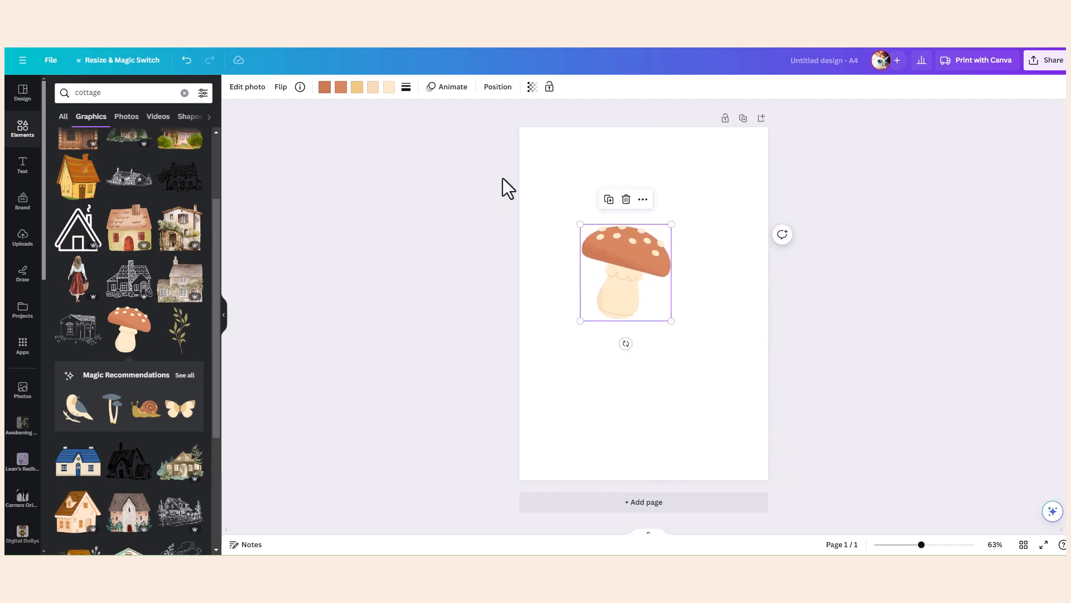
click(497, 91)
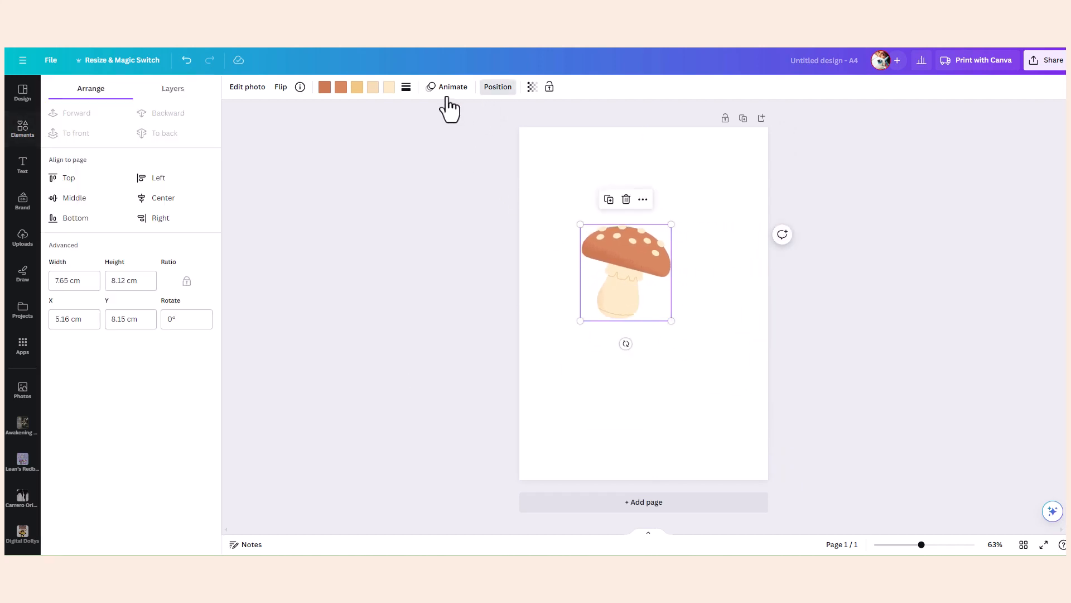
Step: Try flipping the mushroom horizontally and vertically, and restore its original orientation
click(281, 88)
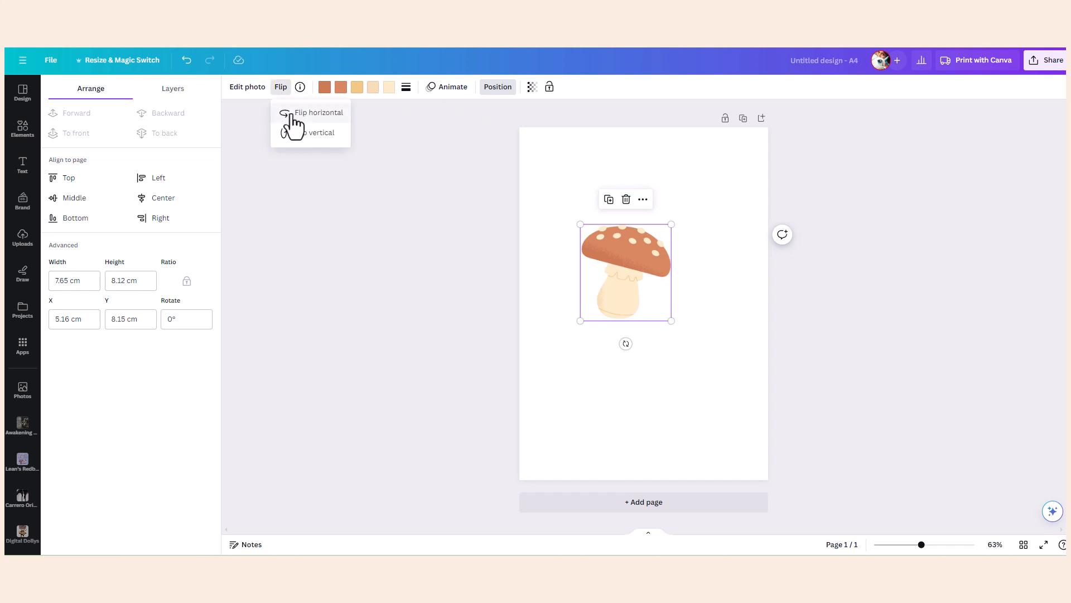
click(289, 116)
click(296, 137)
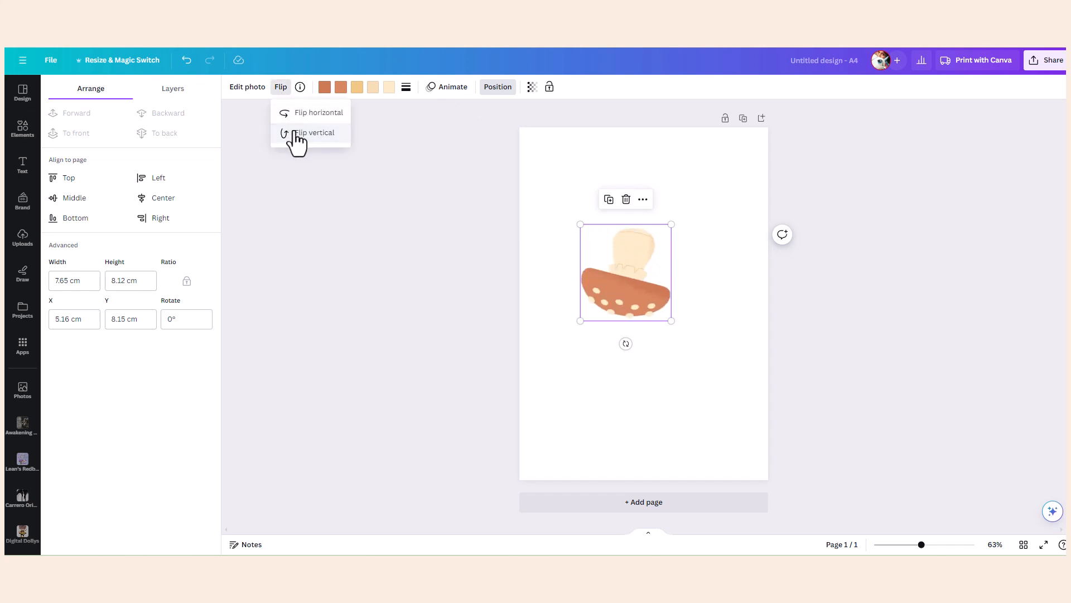
click(296, 112)
click(300, 137)
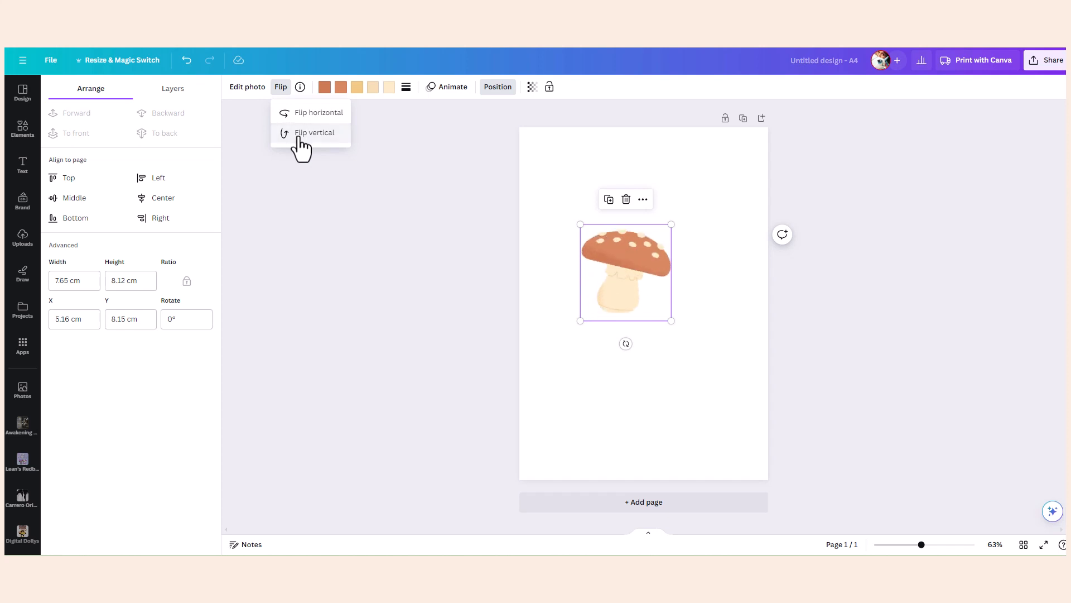
Step: Place the recently used yellow sunburst, about 12.2 cm square, behind the mushroom and centre the mushroom on it
click(23, 129)
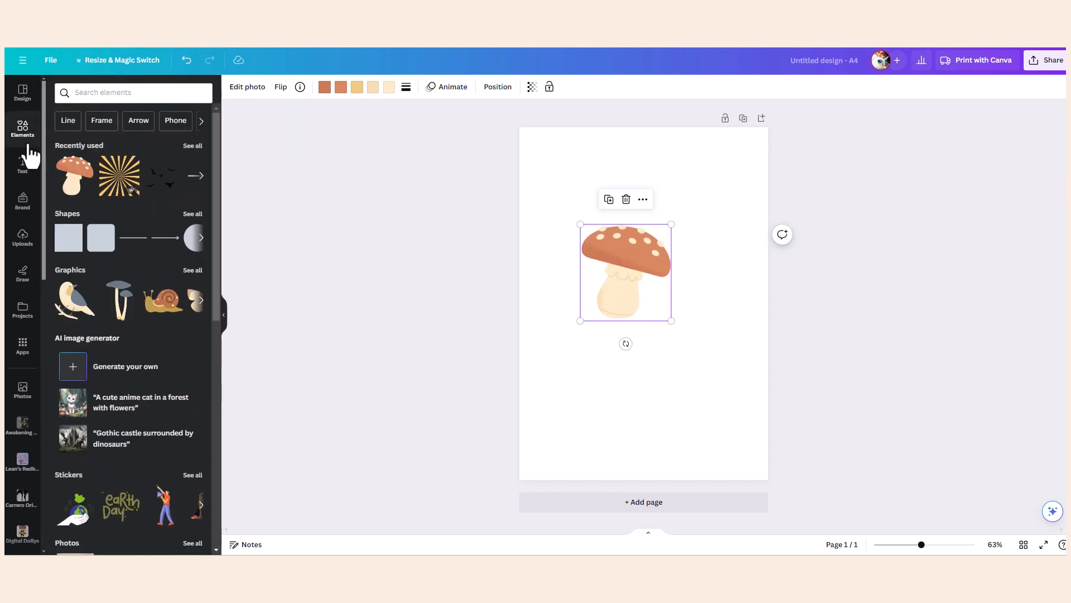
click(115, 176)
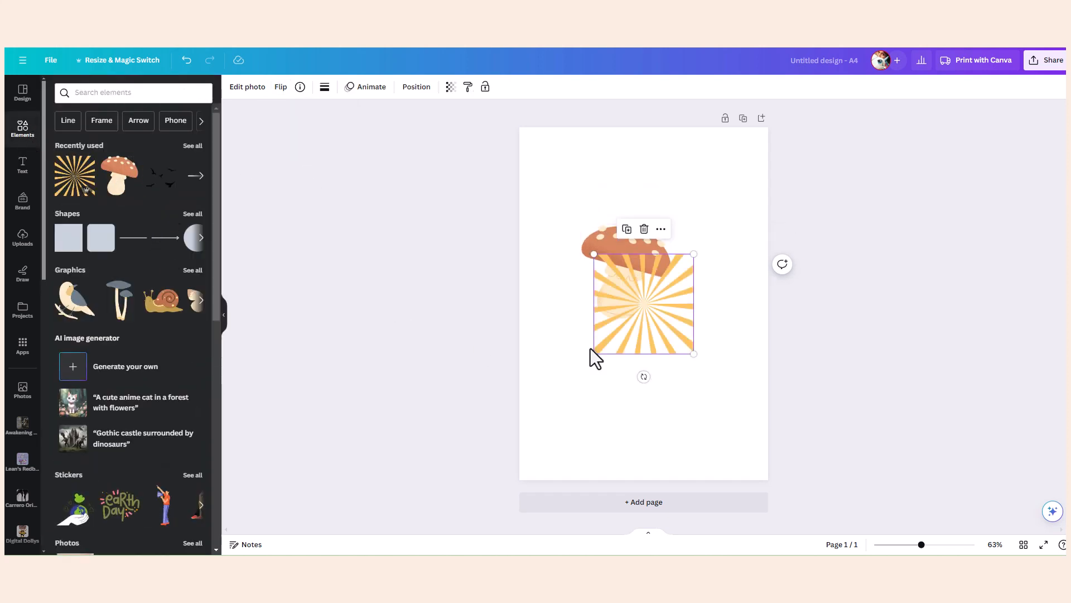
drag(694, 354, 682, 334)
click(440, 88)
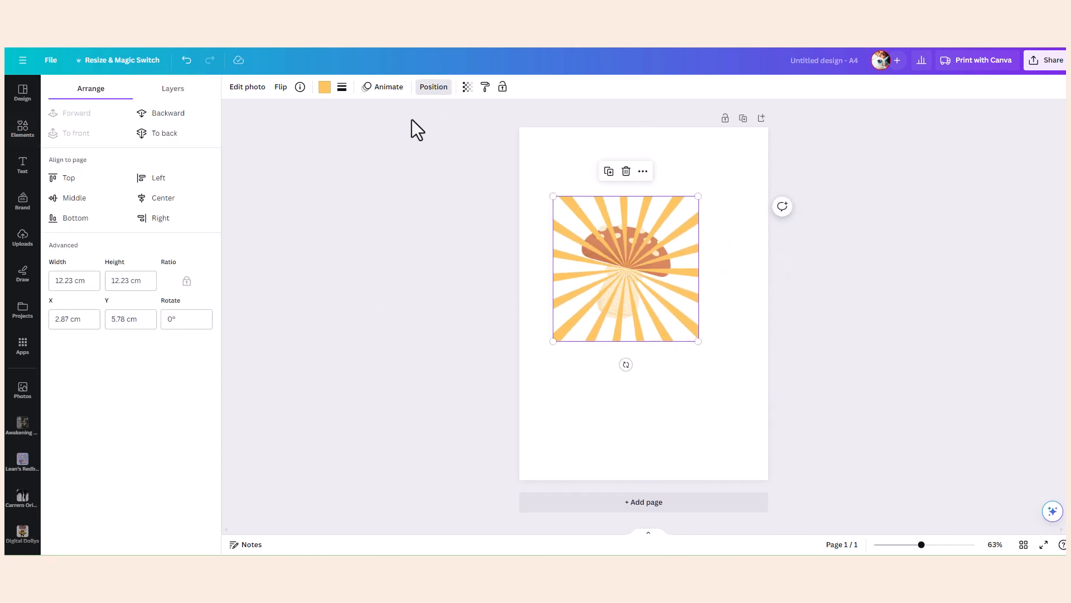
click(181, 136)
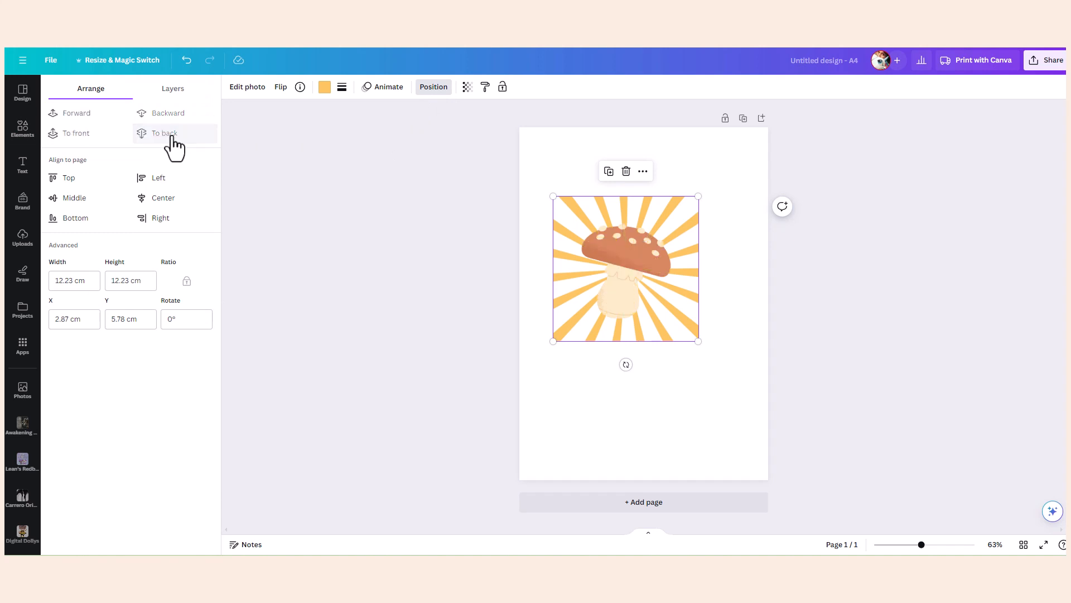
click(624, 280)
mouse_move(621, 280)
mouse_down()
mouse_move(619, 271)
mouse_move(628, 276)
mouse_up()
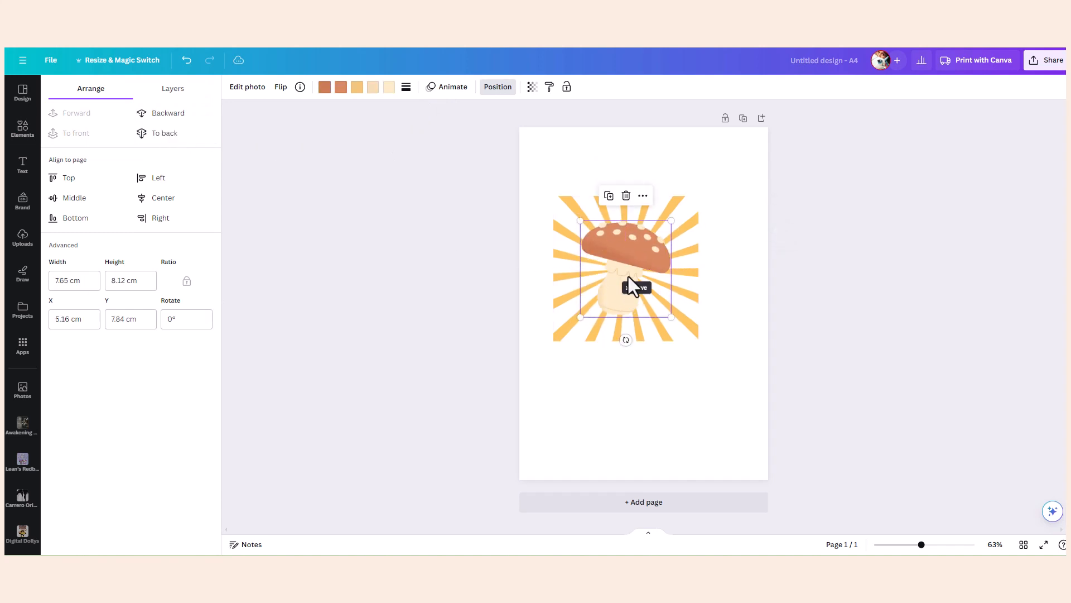
Step: Group the mushroom with the sunburst and place the group, about 8.7 cm square, near the page's upper-left corner
drag(721, 380, 518, 178)
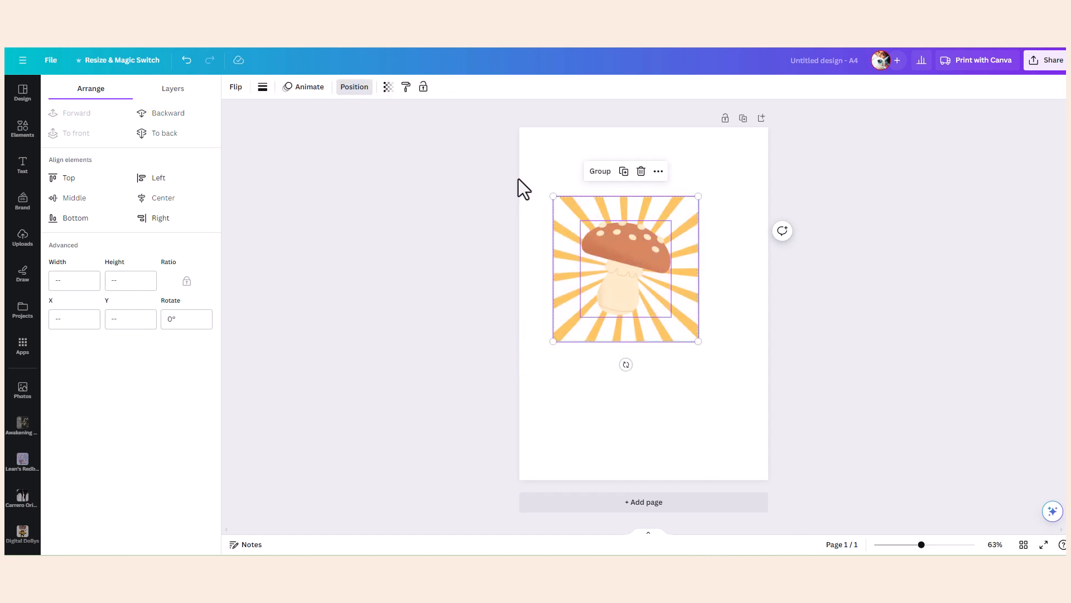
click(598, 171)
drag(683, 330, 640, 256)
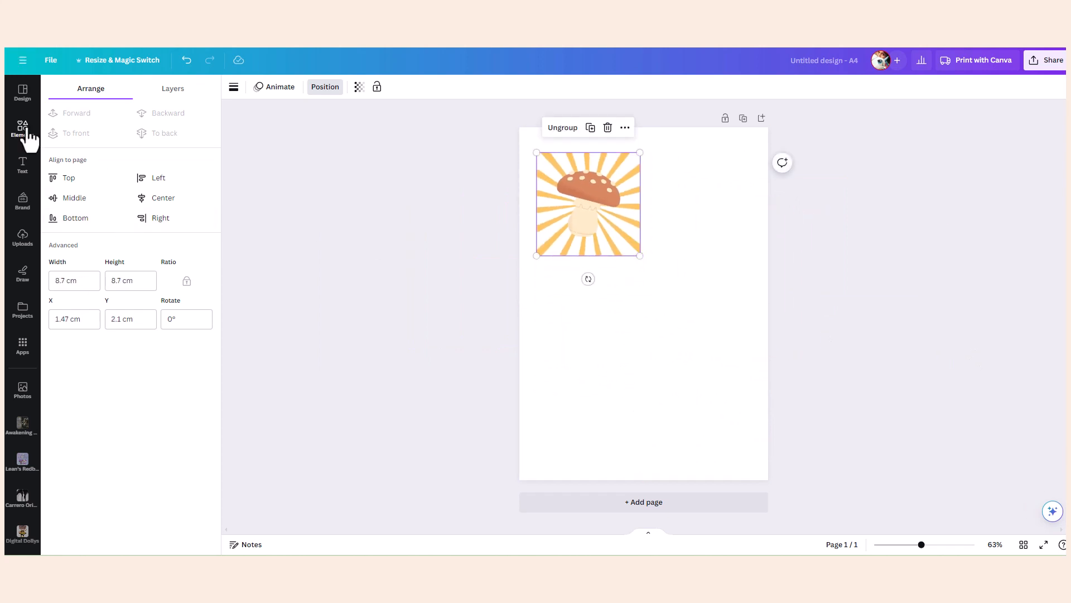
Step: Search the elements for "vintage tag", show all matching graphics and add the brown tag with notched corners and a hole
click(22, 127)
click(115, 93)
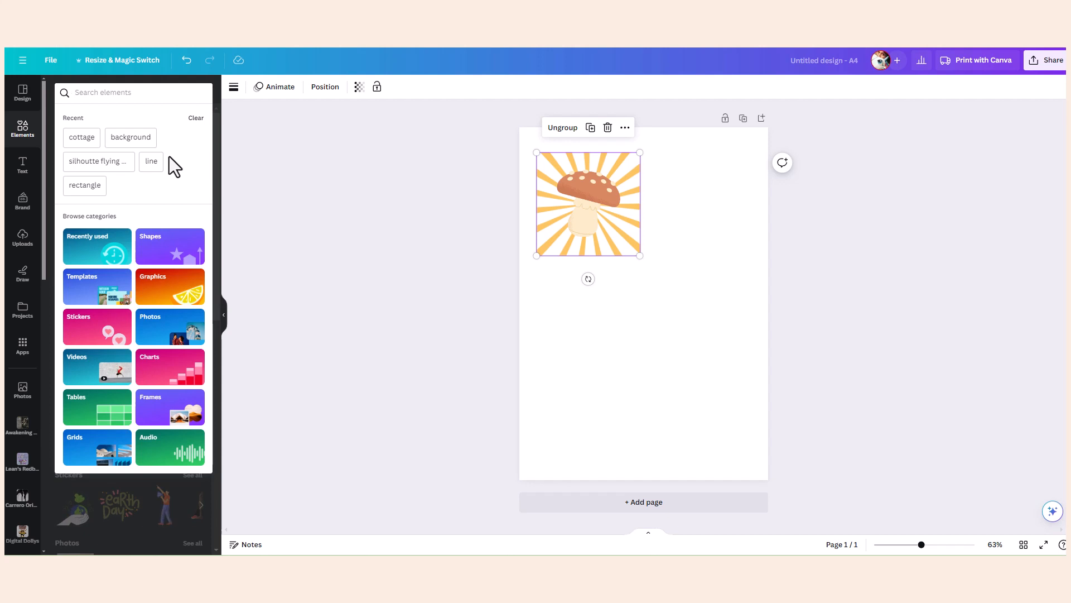
text(vintage tag)
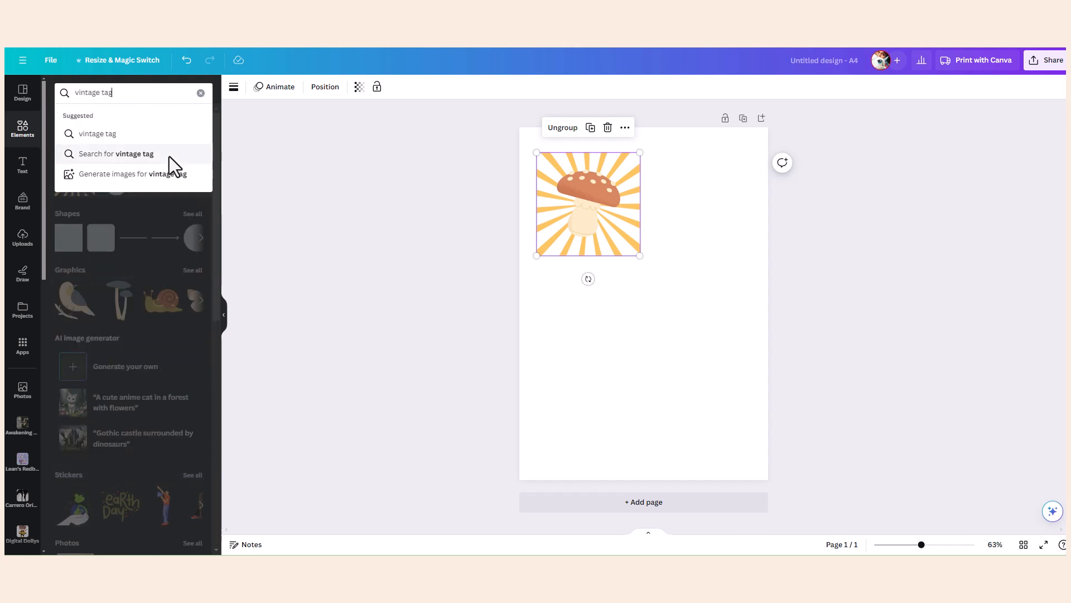
click(169, 156)
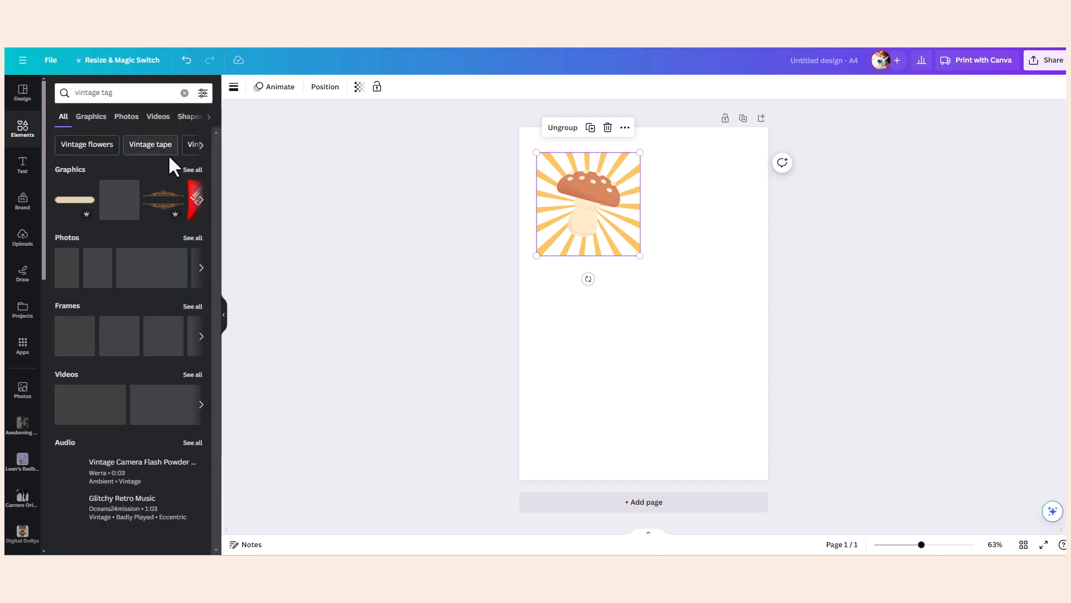
click(191, 169)
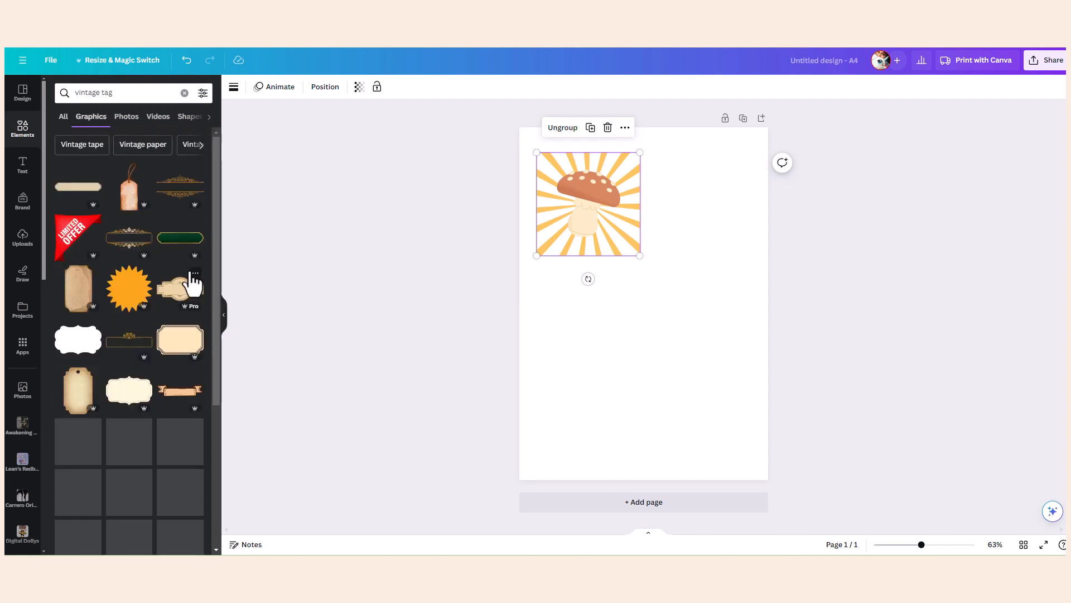
scroll(179, 276, down, 1)
scroll(179, 277, down, 2)
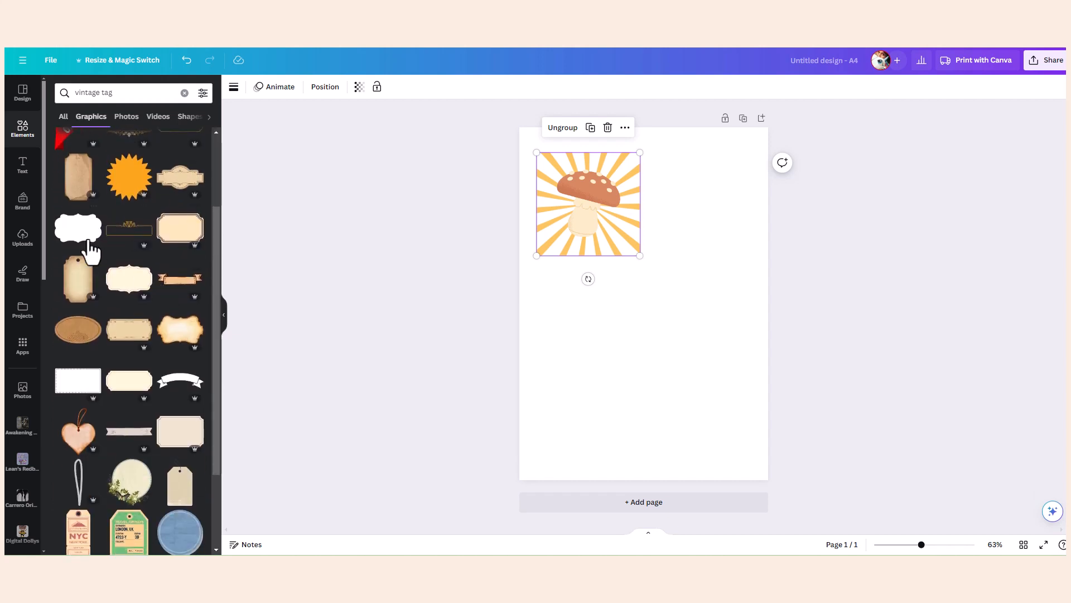
click(83, 279)
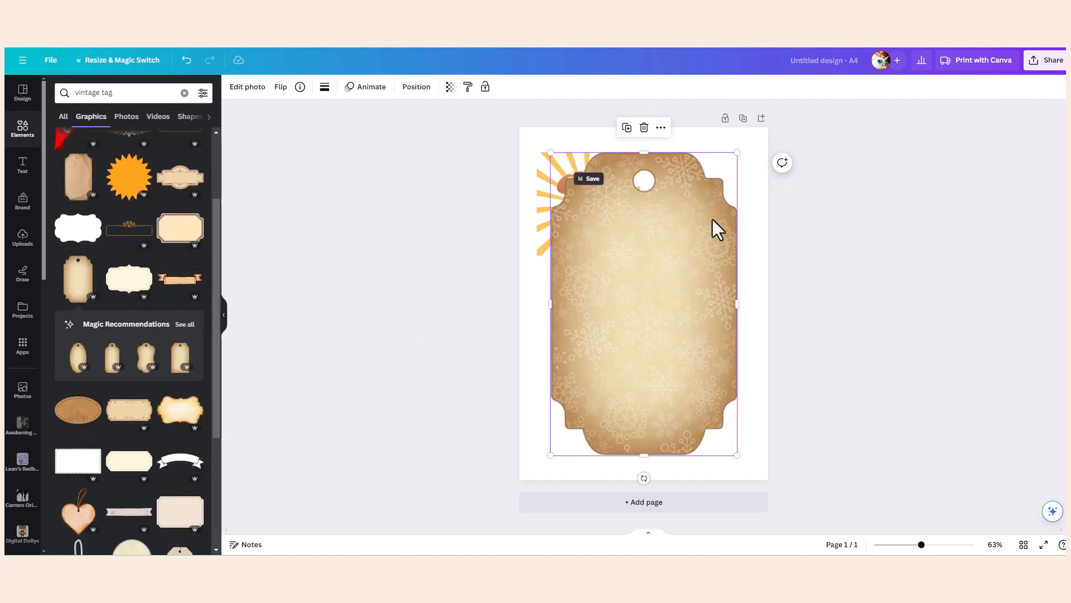
Step: Shrink the tag, bring the mushroom sunburst group in front of it and centre the group on it at about 10.2 cm square
drag(737, 153, 688, 238)
click(586, 163)
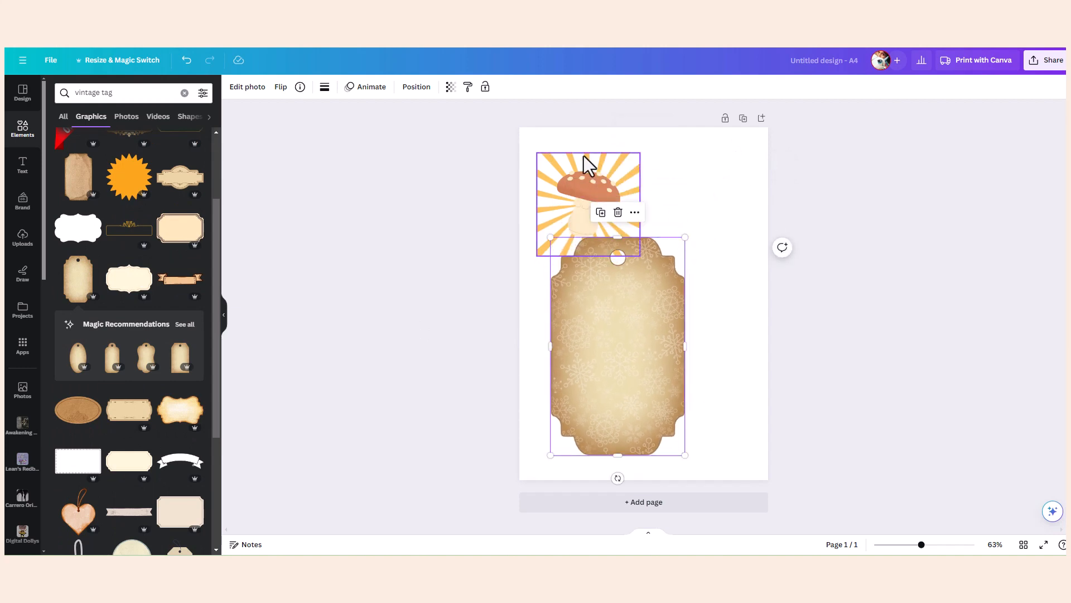
drag(586, 163, 616, 316)
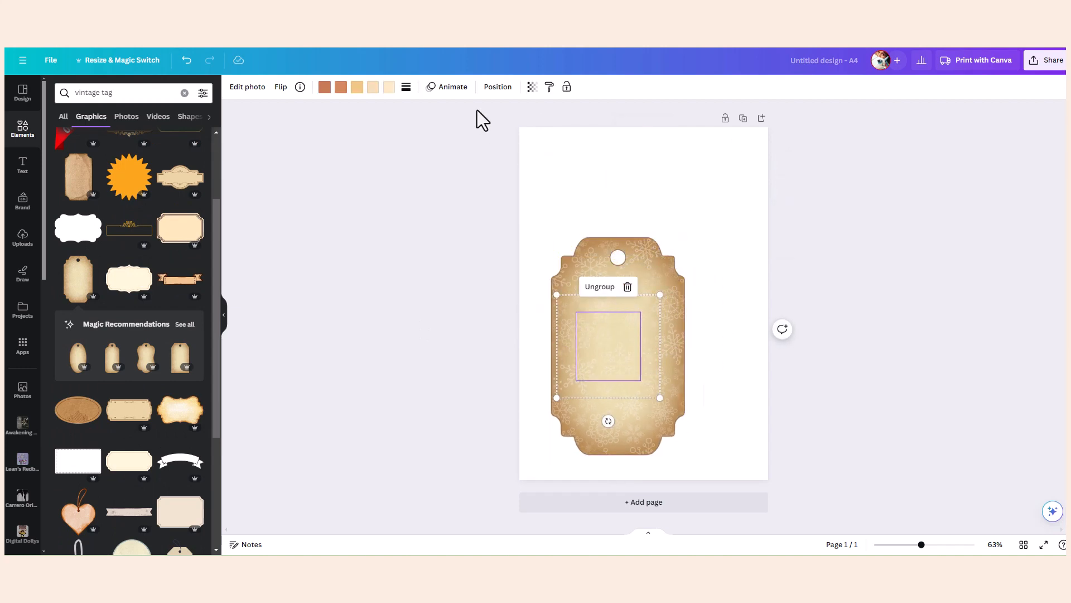
click(498, 88)
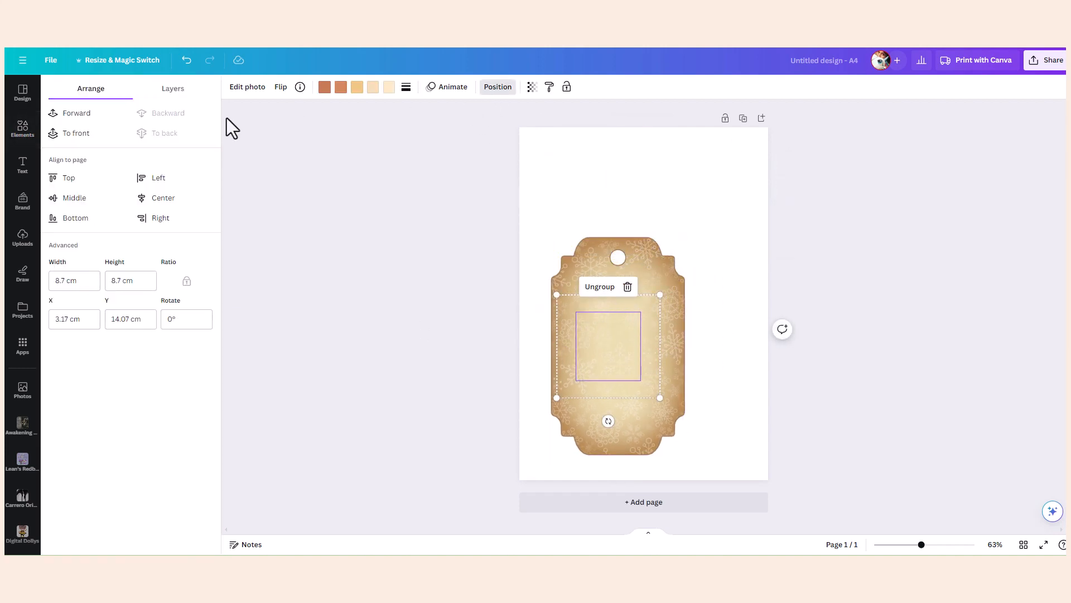
click(72, 133)
drag(660, 396, 681, 411)
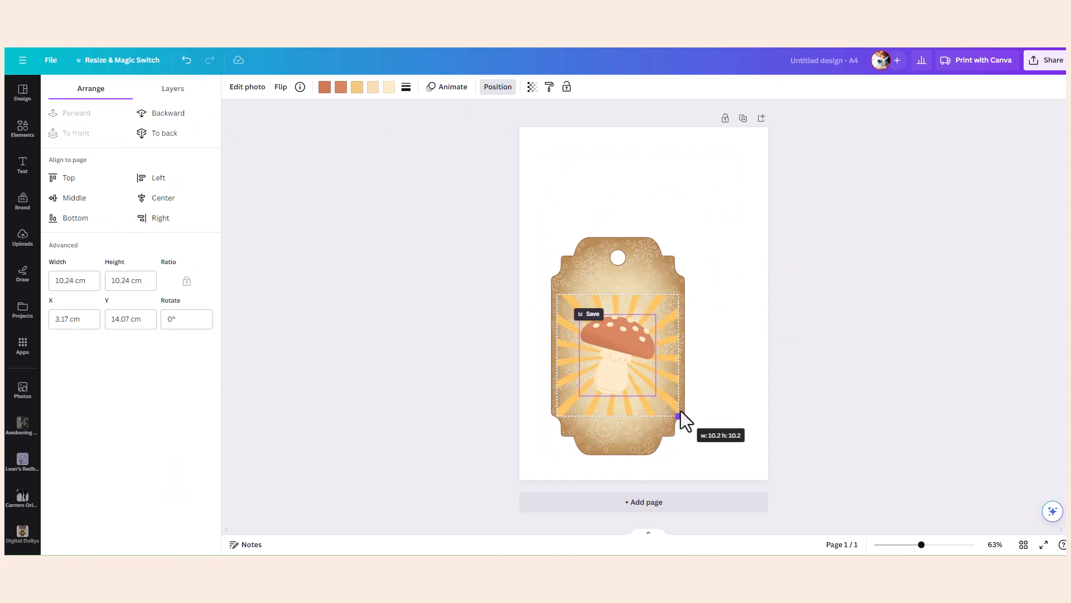
mouse_move(632, 370)
mouse_down()
mouse_move(643, 359)
mouse_move(647, 367)
mouse_up()
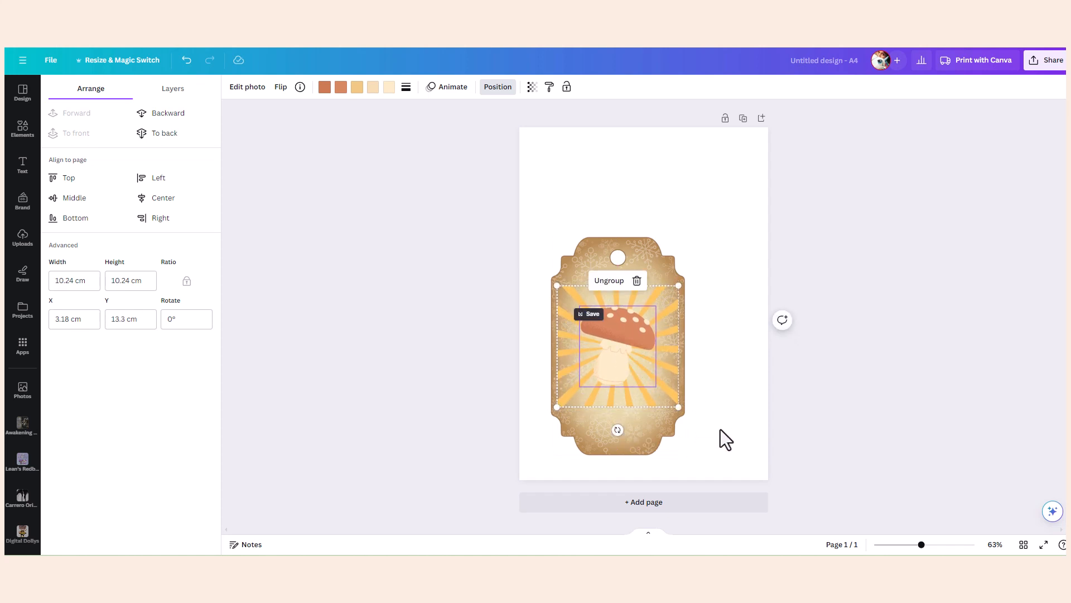
Step: Scale the tag and mushroom group down together to about 6.3 by 10.2 cm and place them near the page's upper-left corner
drag(721, 429, 540, 282)
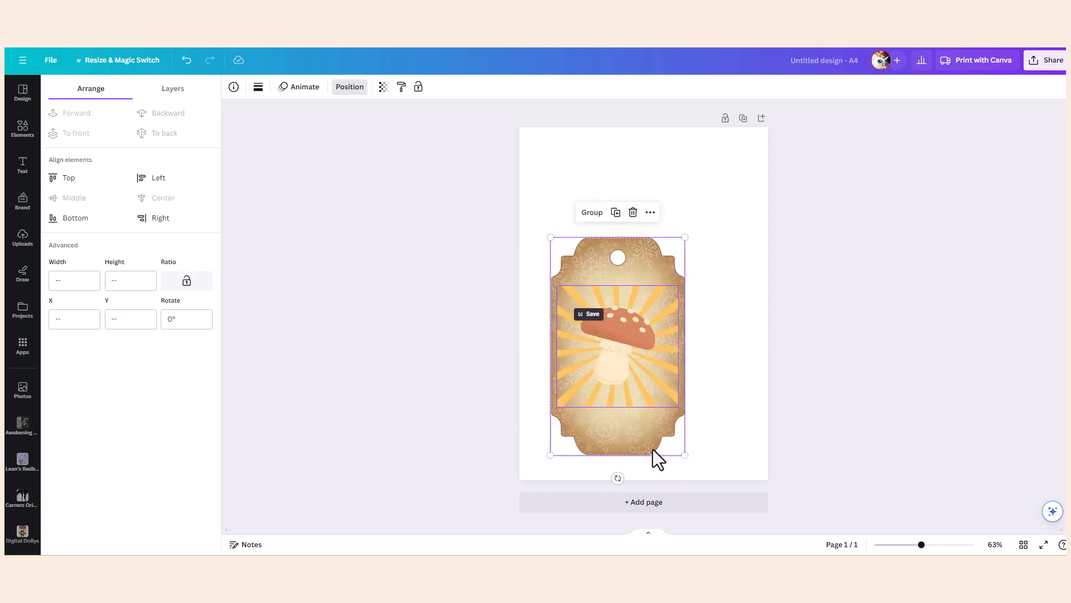
drag(652, 450, 619, 268)
click(652, 351)
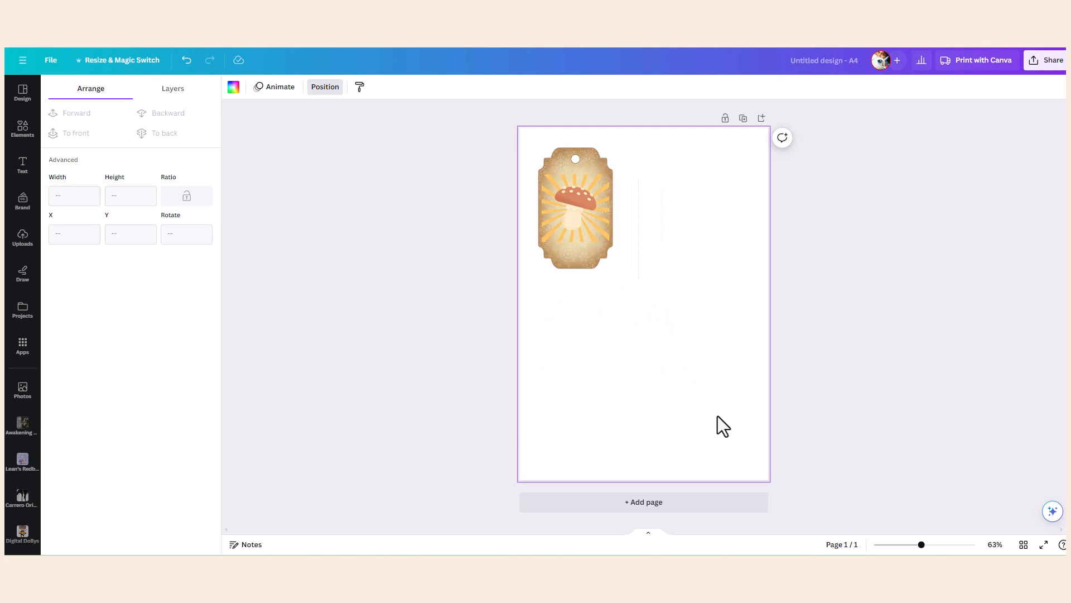
Step: Search the elements for "vintage" and show all matching graphics
click(21, 127)
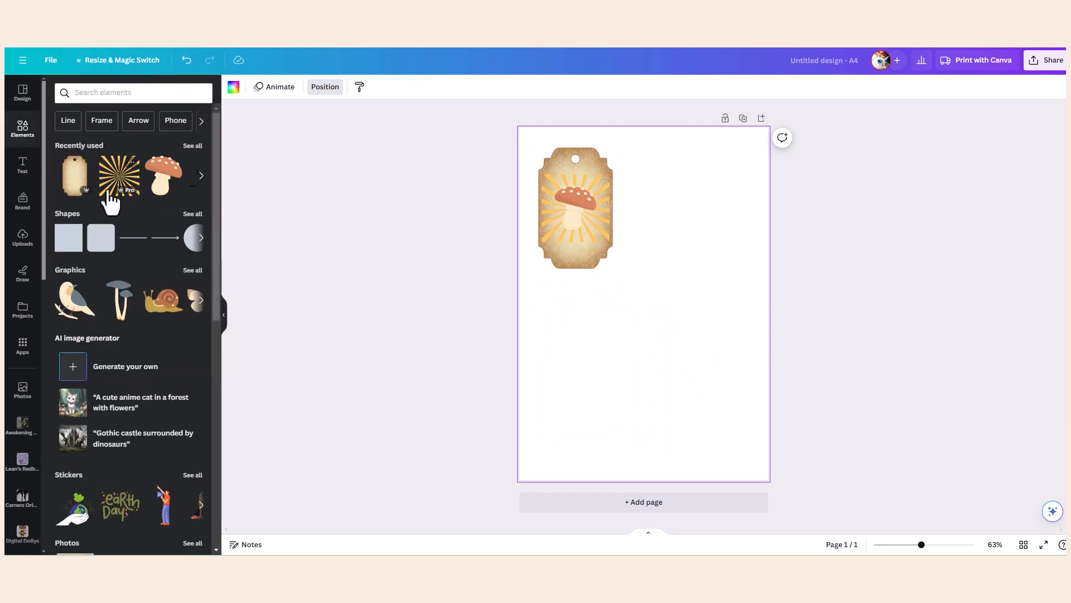
click(124, 93)
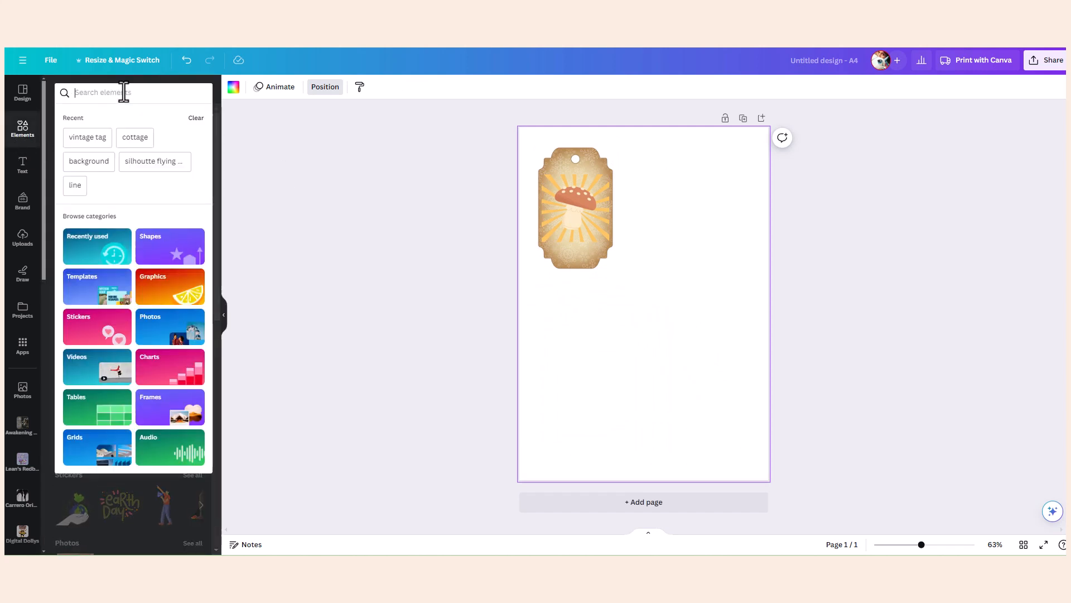
text(vin)
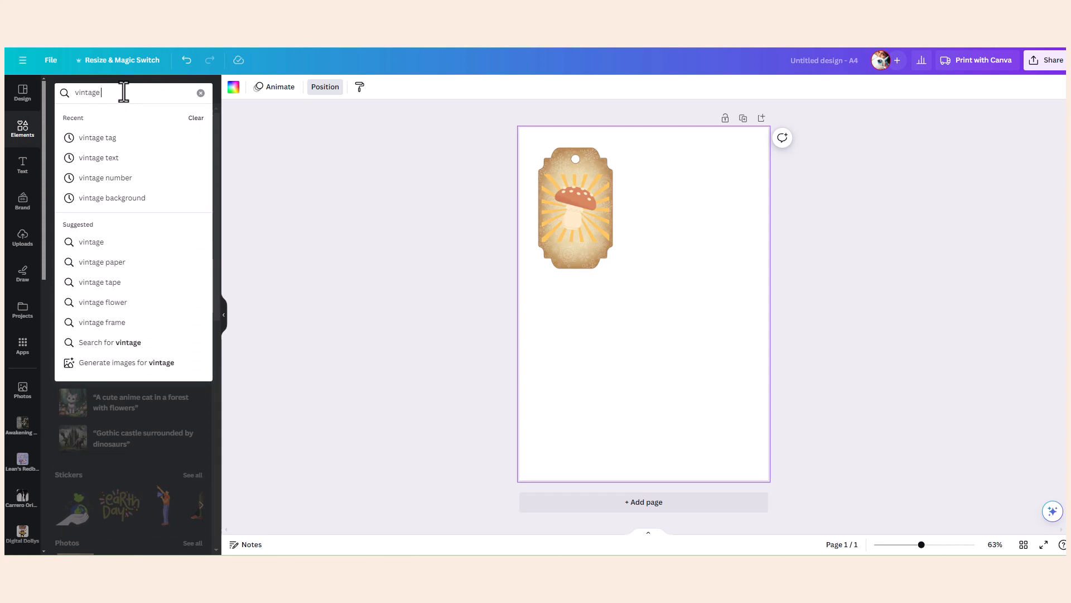
text(tage)
key(Return)
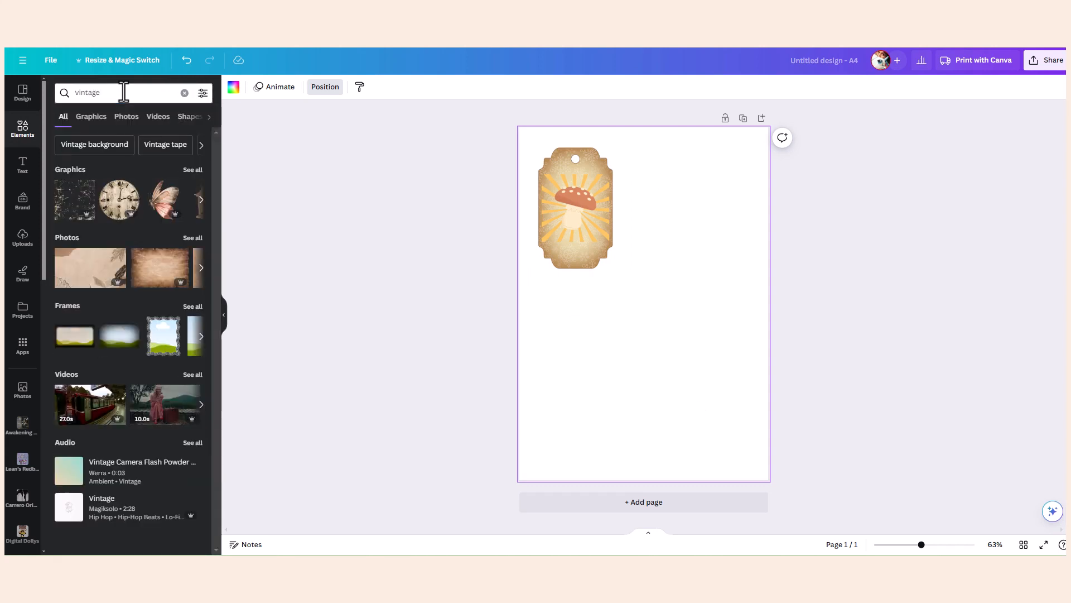
scroll(199, 193, down, 5)
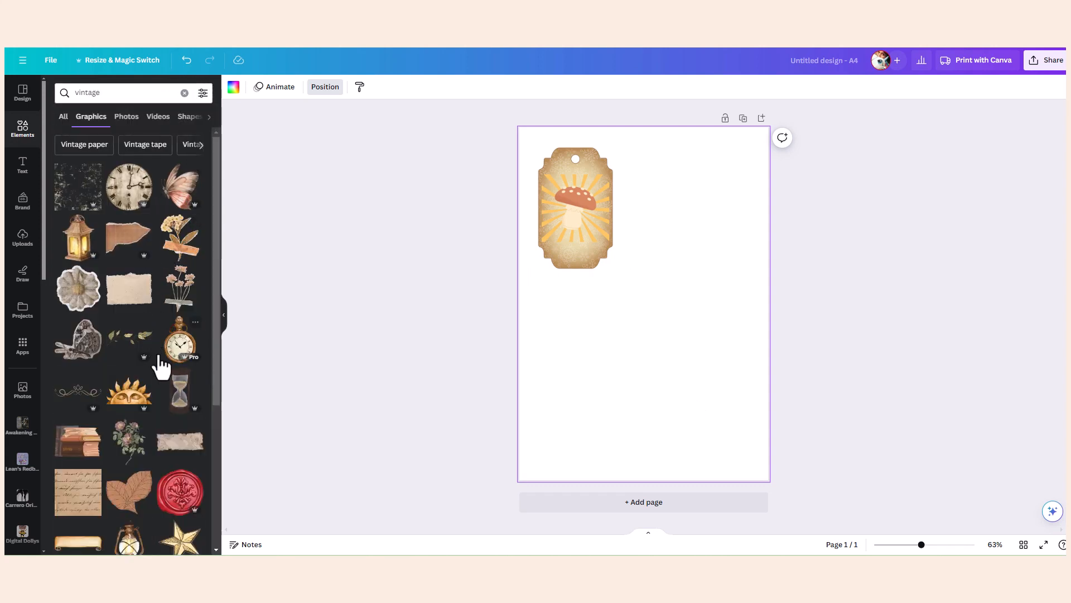
Step: Delete the sunburst and the mushroom from the tag, keeping only the blank tag
click(593, 223)
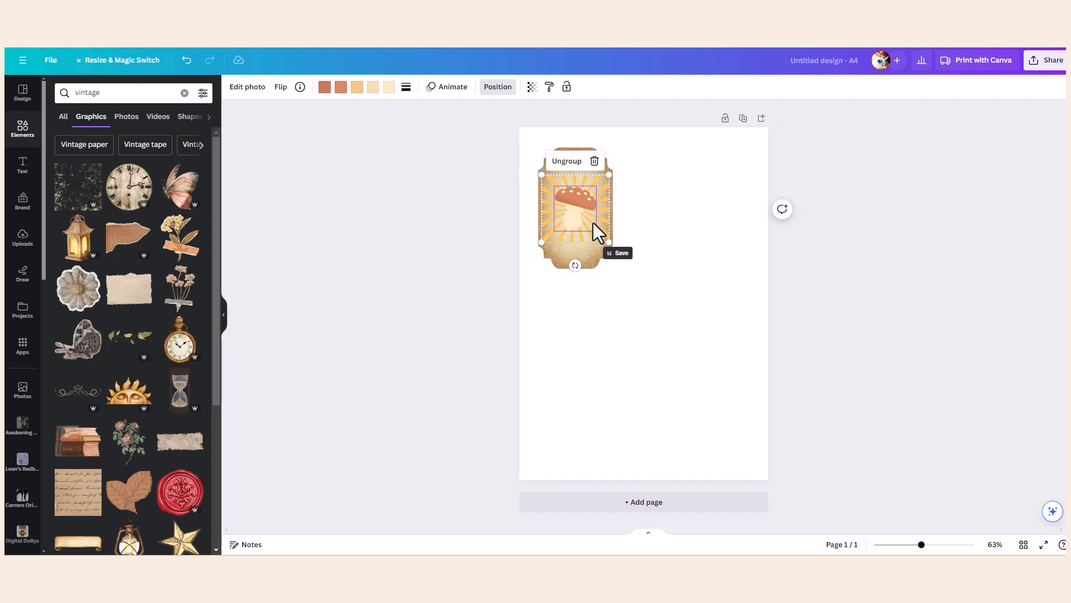
click(603, 193)
click(622, 257)
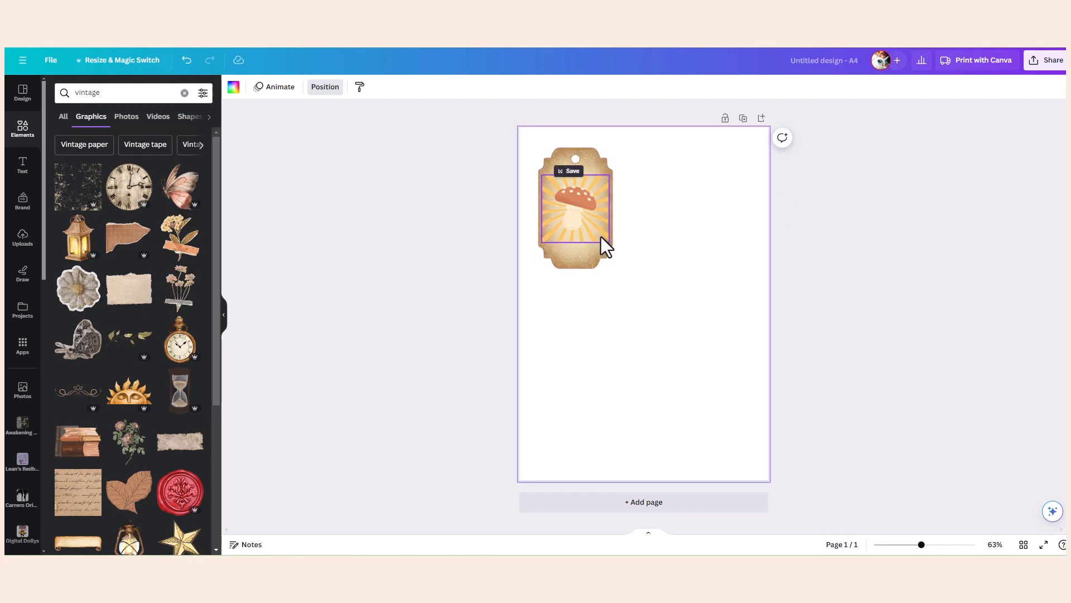
click(600, 238)
key(Delete)
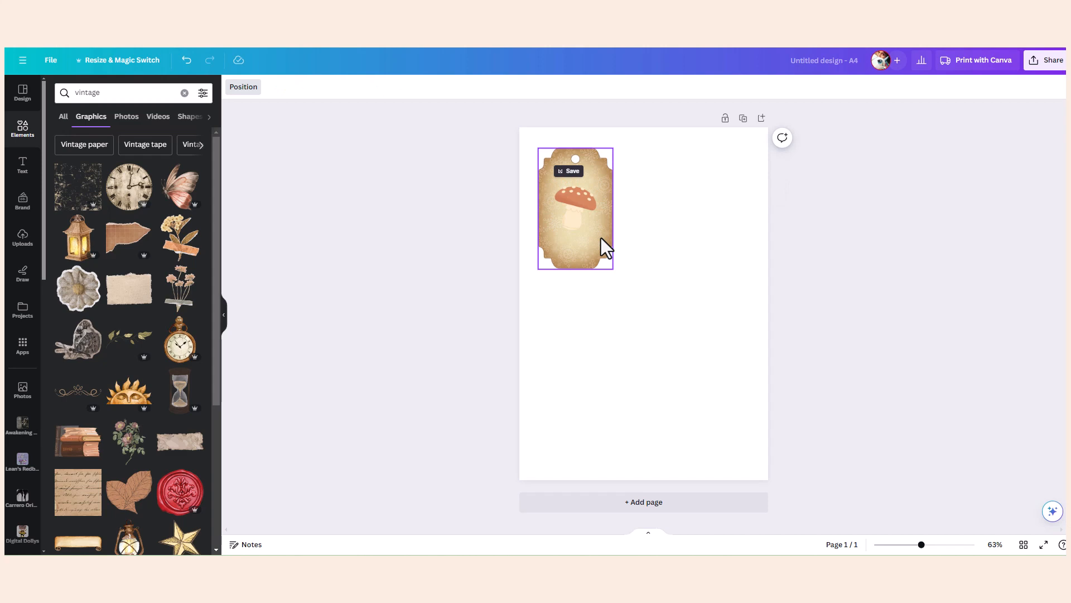
click(577, 215)
key(Delete)
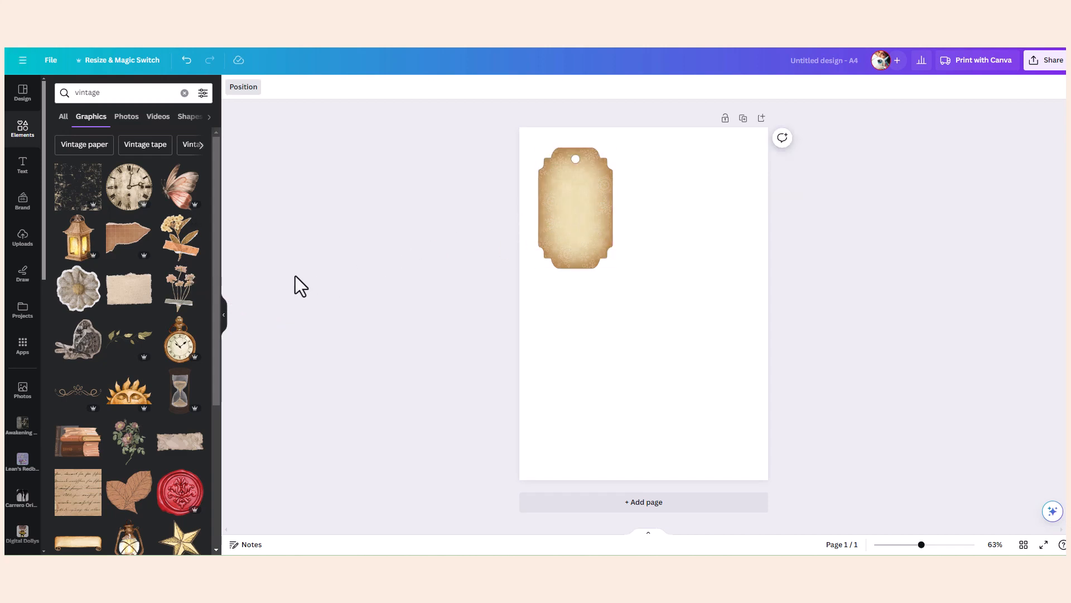
Step: Add the dried yellow flower graphic with orange tape, shrink it and place it on the tag
click(181, 257)
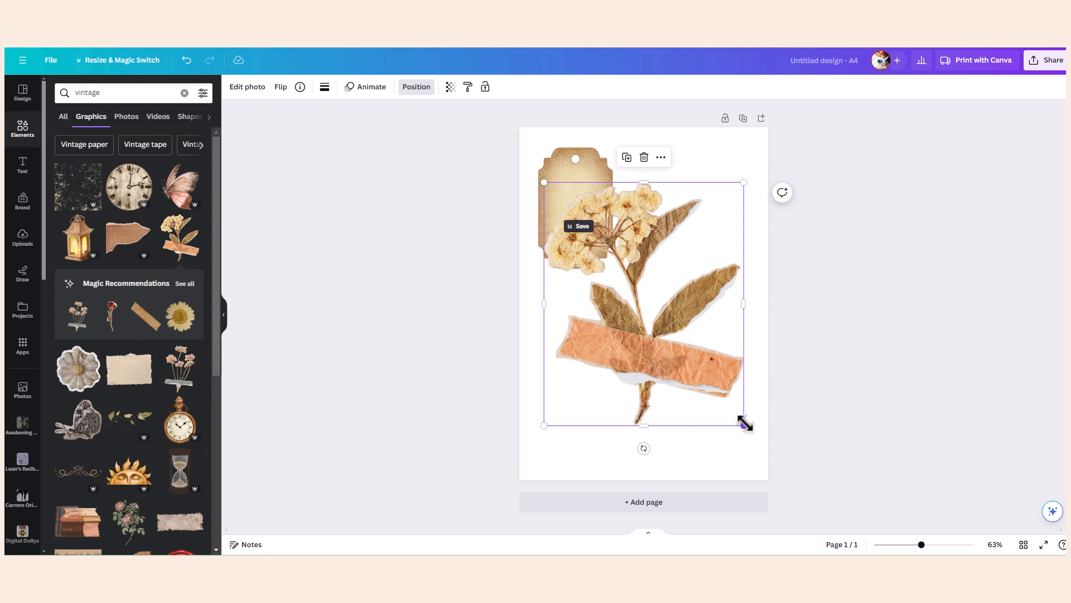
drag(744, 424, 605, 255)
drag(582, 203, 583, 196)
drag(612, 262, 599, 239)
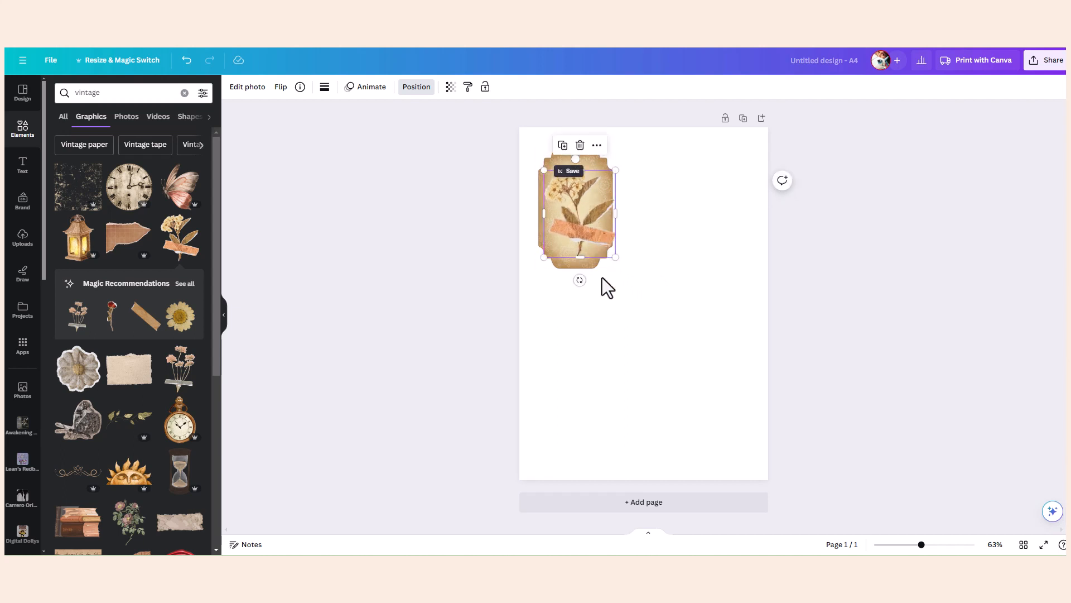
Step: Add the torn beige paper graphic over the tag at about 10.2 by 7 cm and send it one layer back, behind the flower
click(134, 372)
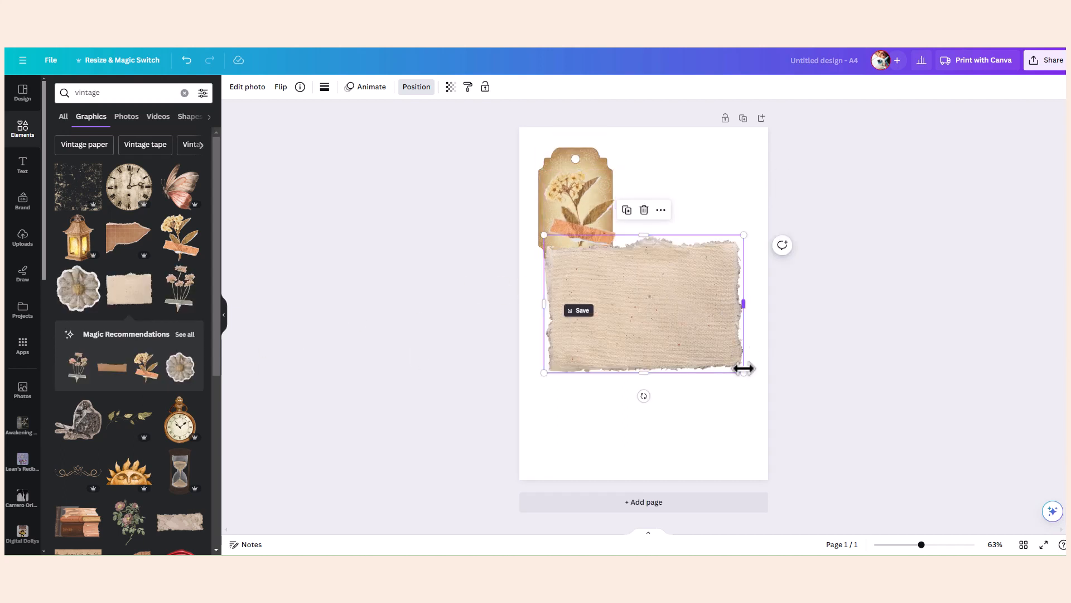
drag(744, 368, 658, 318)
drag(597, 273, 589, 213)
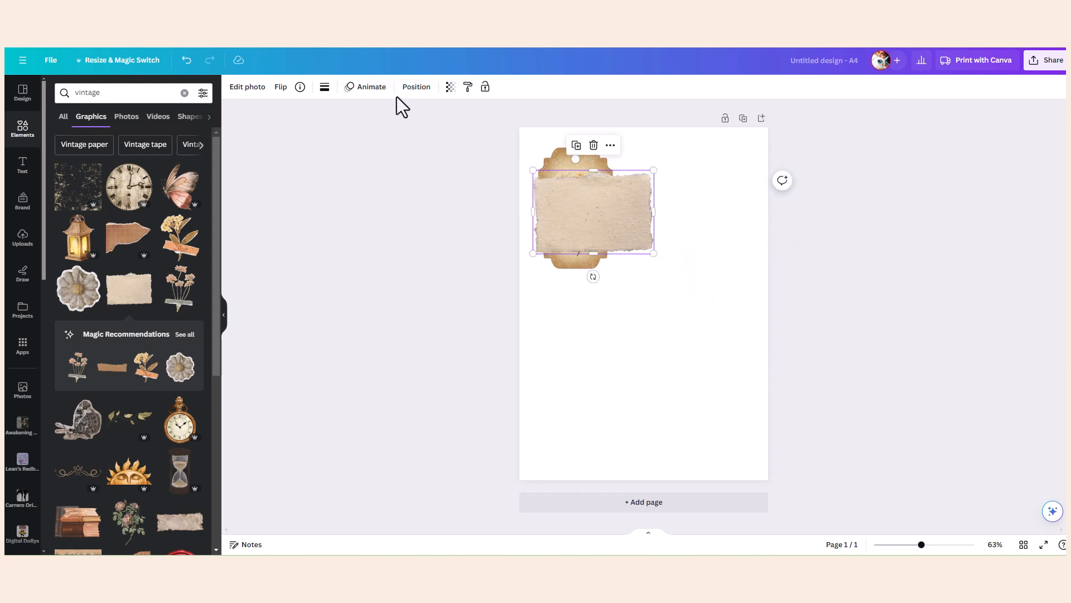
click(416, 87)
click(167, 113)
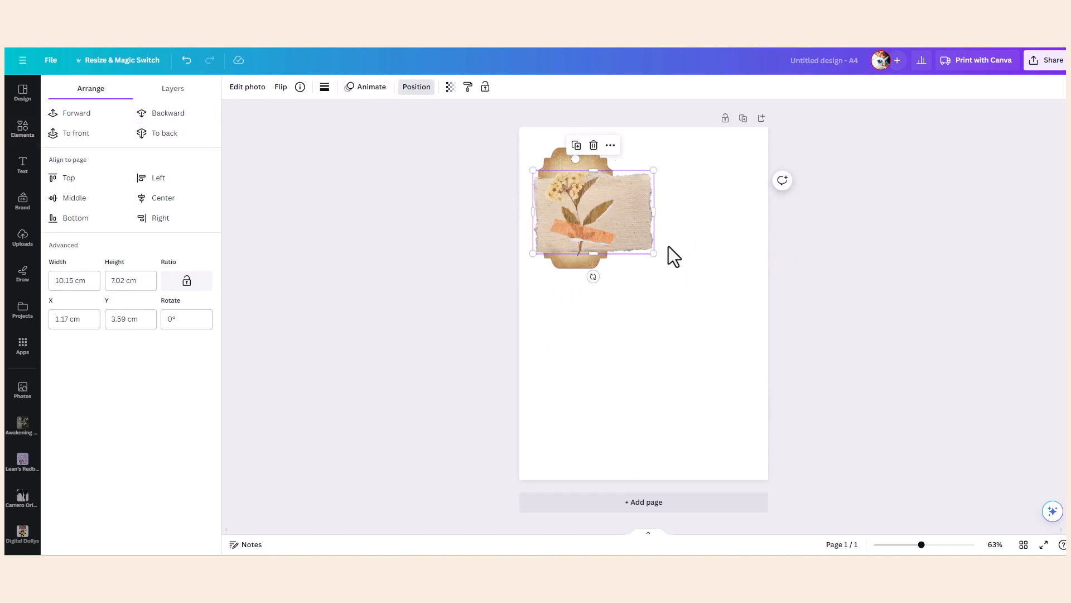
Step: Rotate the torn paper to -90°, resize it to about 7.5 by 5.2 cm to fit the tag, and centre the flower over it
drag(593, 277, 646, 212)
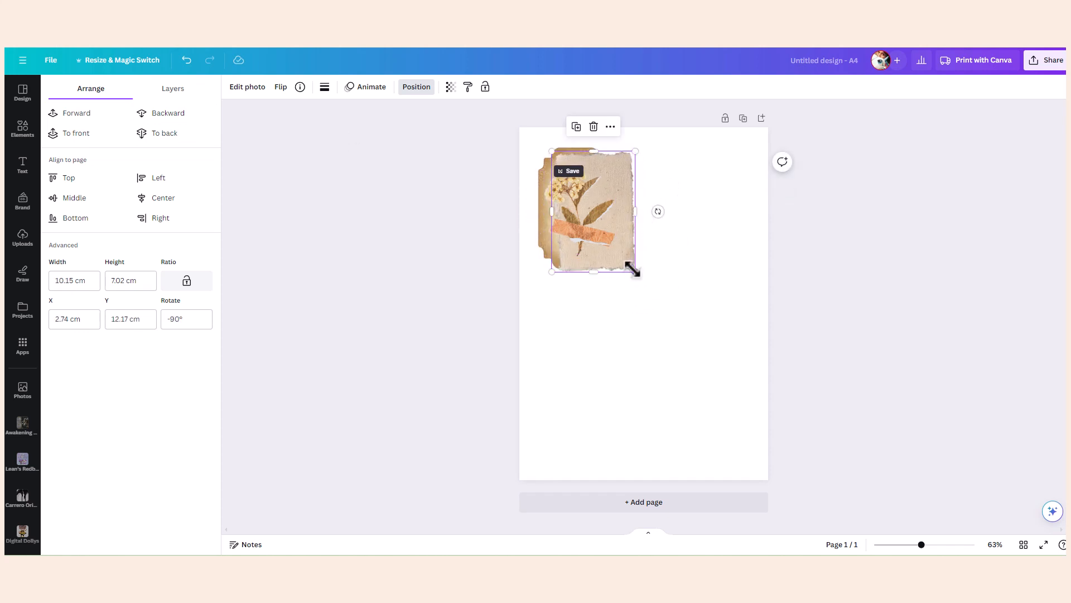
drag(633, 269, 600, 223)
mouse_move(595, 173)
mouse_down()
mouse_move(589, 188)
mouse_move(584, 175)
mouse_up()
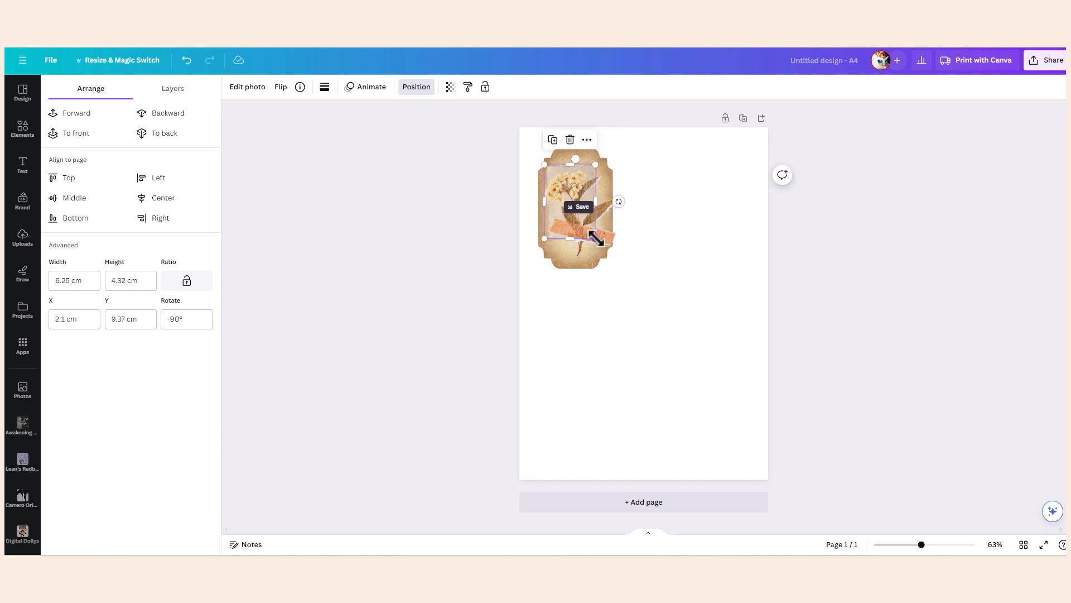
drag(596, 239, 610, 254)
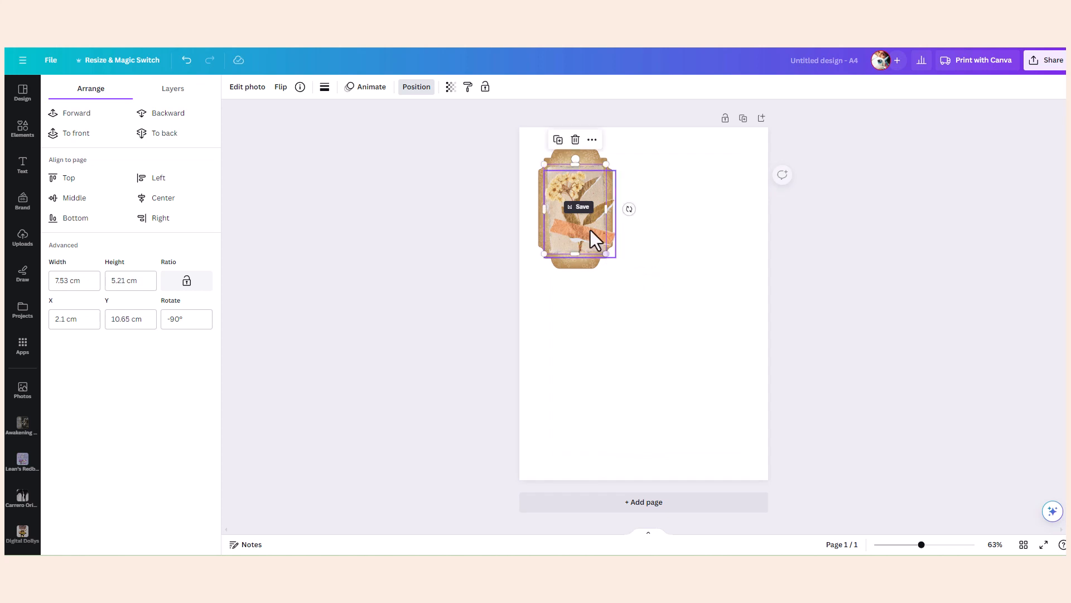
drag(578, 189, 578, 196)
Step: Group the tag, the torn paper and the taped flower into one object
click(708, 304)
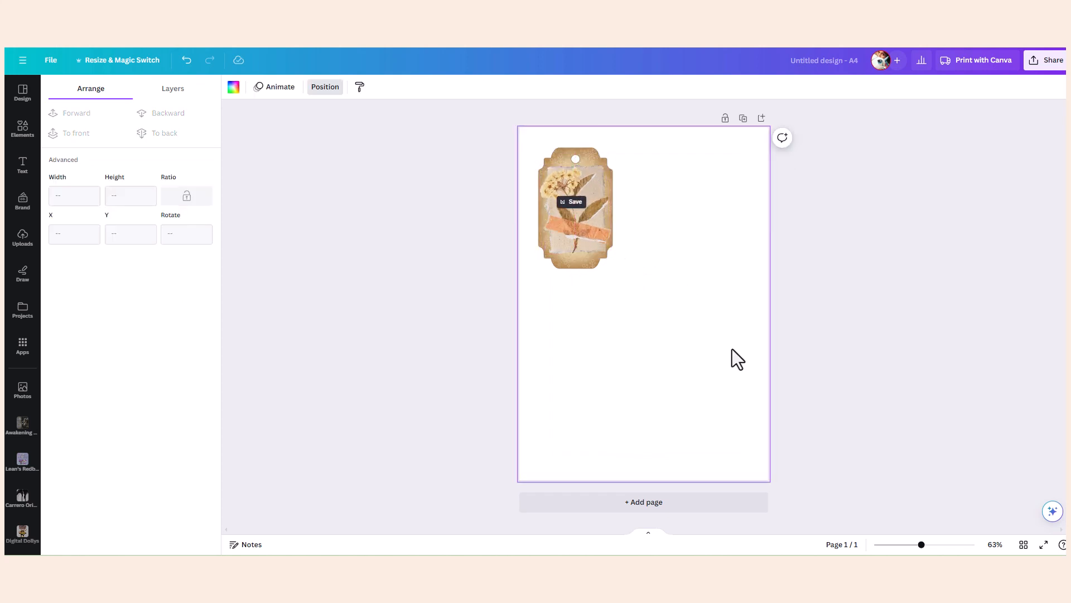
drag(681, 306, 530, 139)
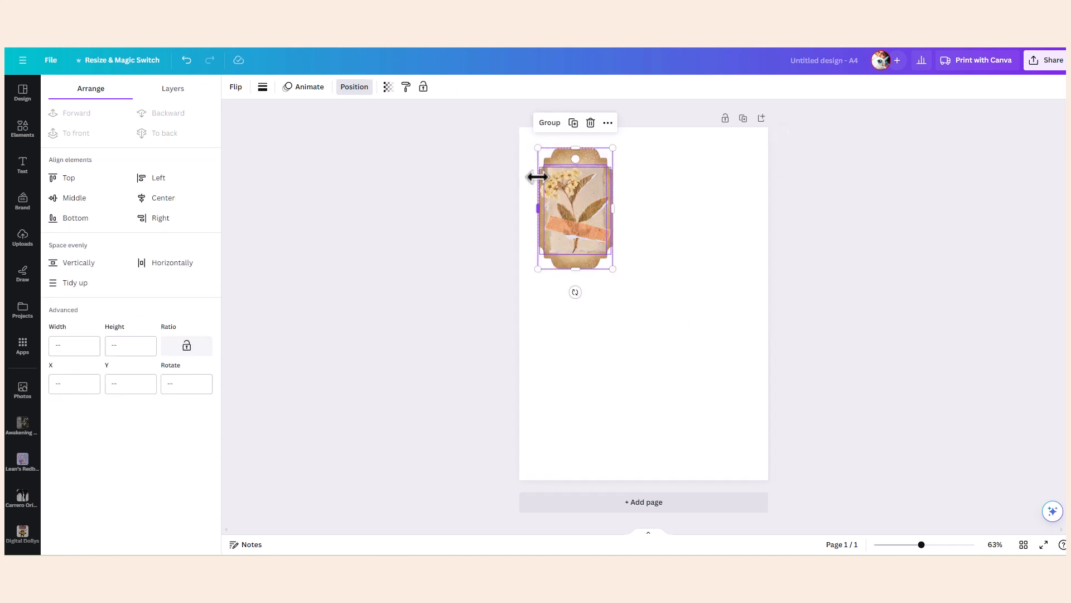
click(551, 123)
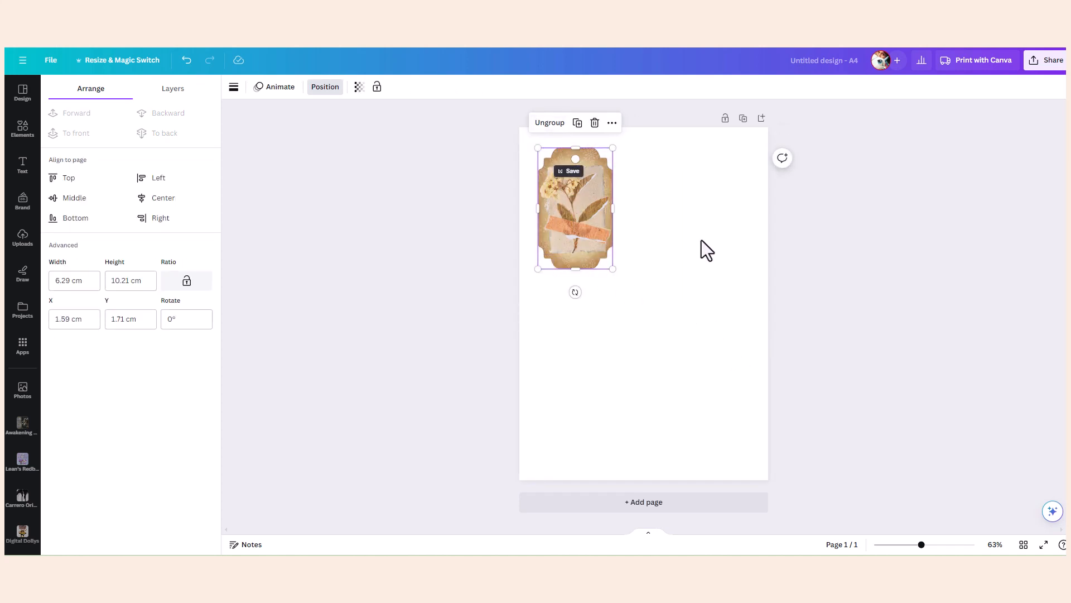
Step: Copy and paste the flower tag group, and place the copy, about 3.5 by 5.8 cm, just right of the original with tops aligned
click(571, 196)
right_click(571, 196)
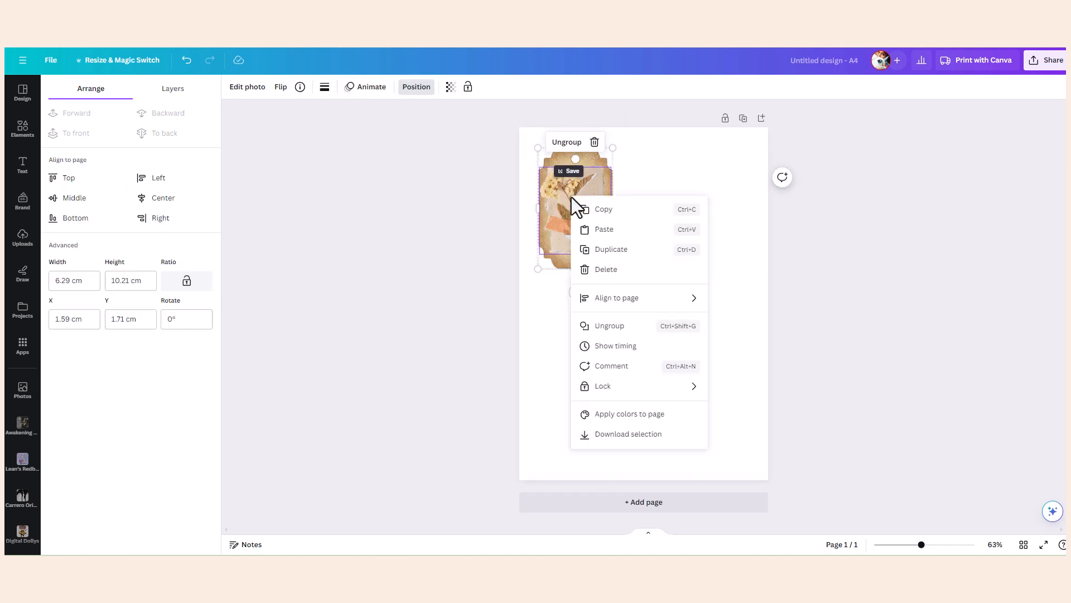
click(580, 209)
click(684, 226)
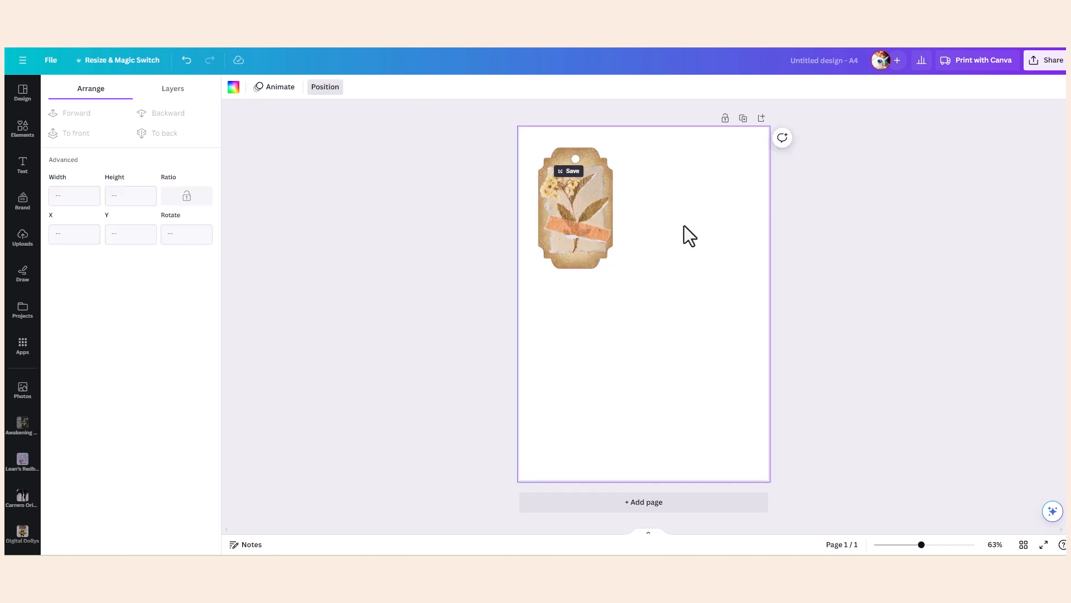
right_click(684, 226)
click(708, 259)
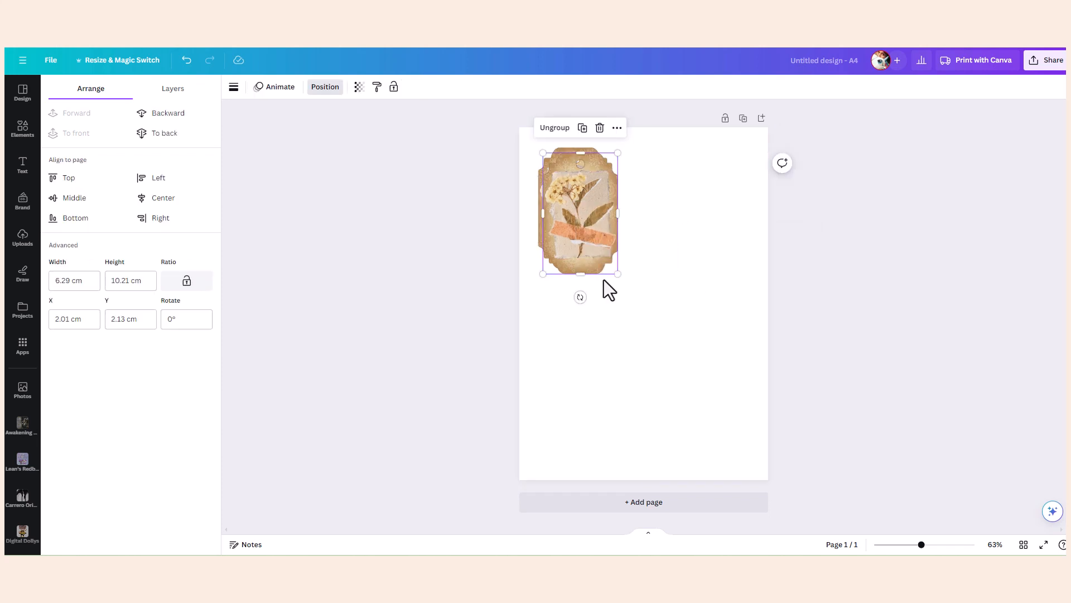
drag(591, 251, 662, 216)
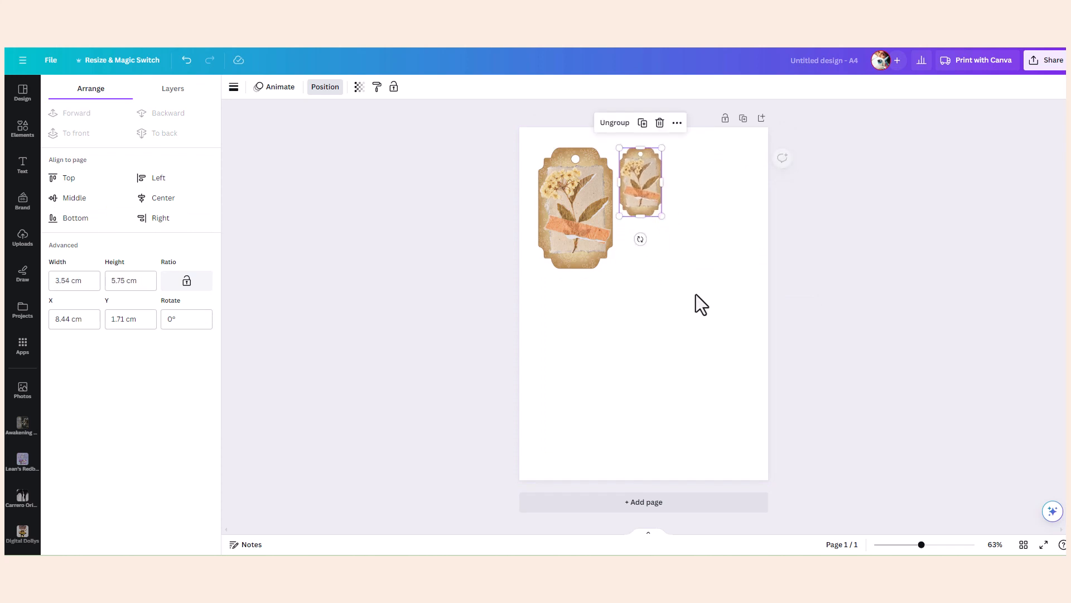
click(698, 309)
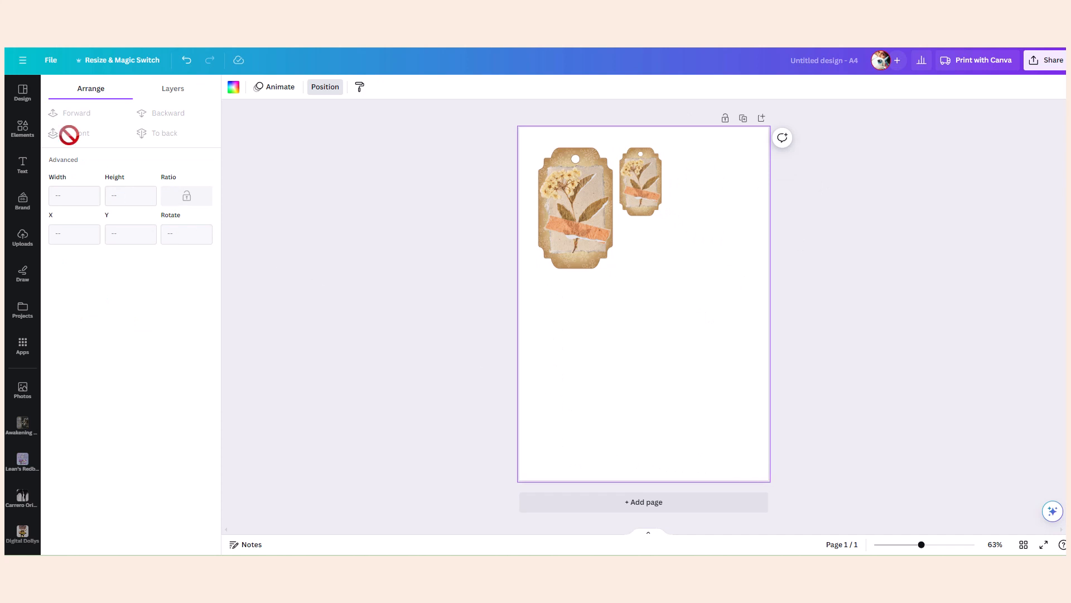
Step: Search the elements for "bee"
click(22, 131)
click(113, 93)
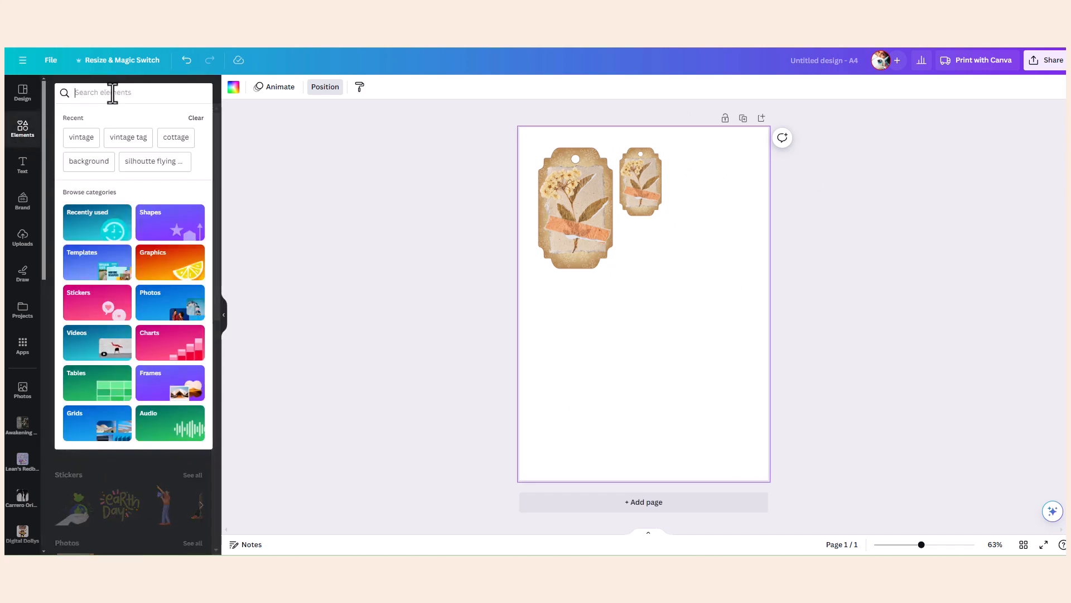
text(bee)
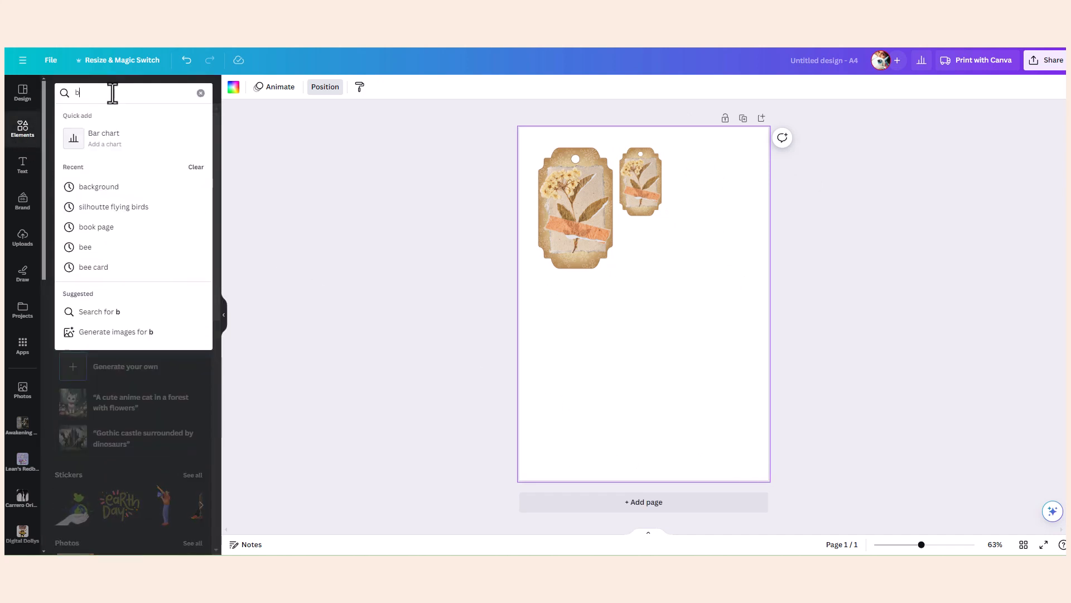
key(Return)
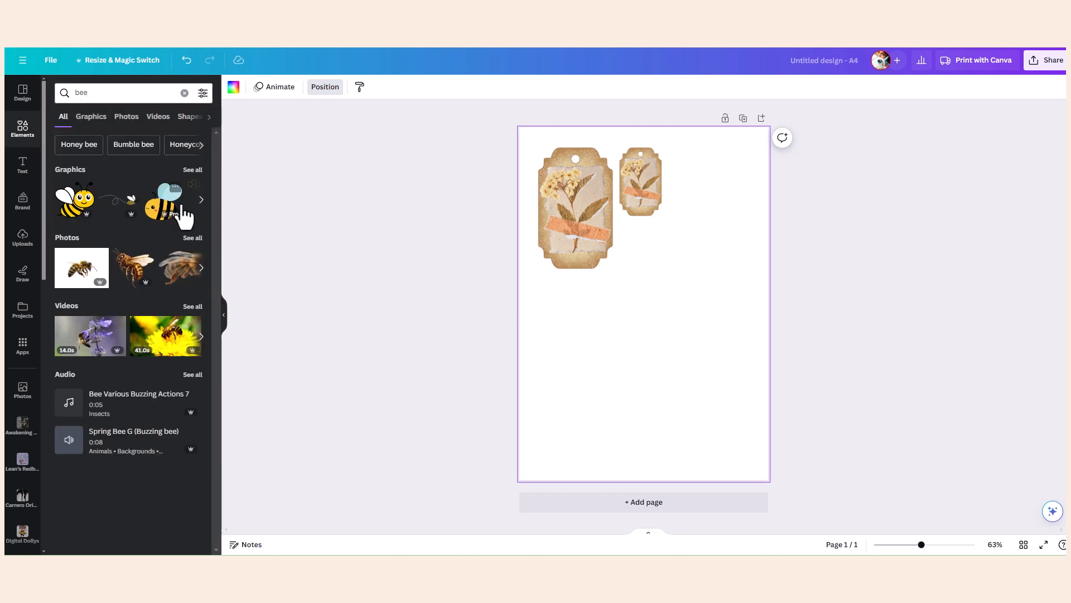
Step: Add the watercolour bumblebee graphic with spread wings from the bee results and enlarge it in the page's lower-right area
click(192, 169)
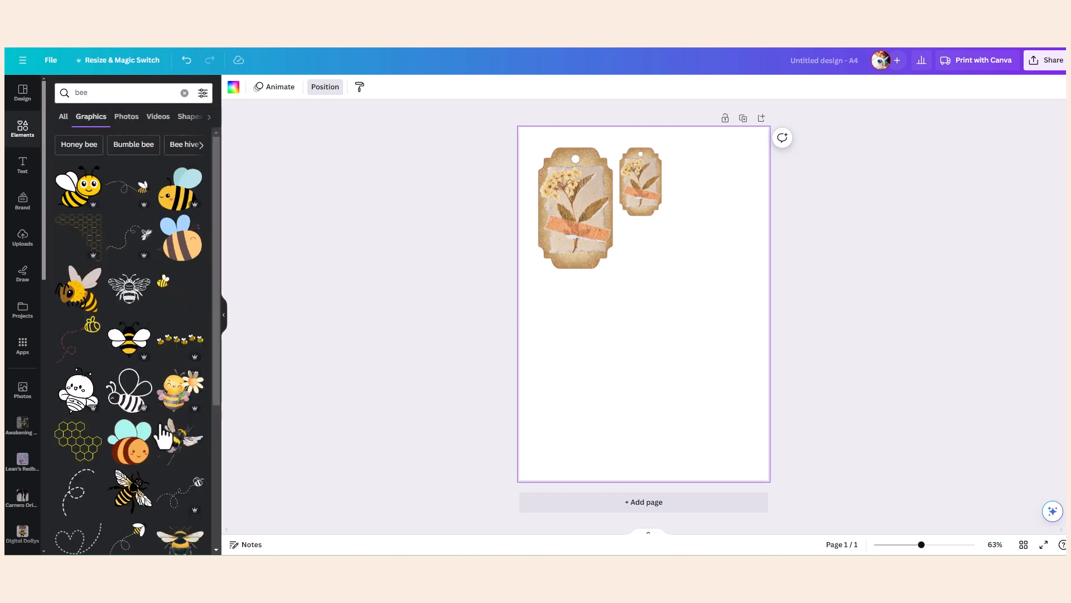
scroll(103, 373, down, 3)
scroll(167, 371, down, 2)
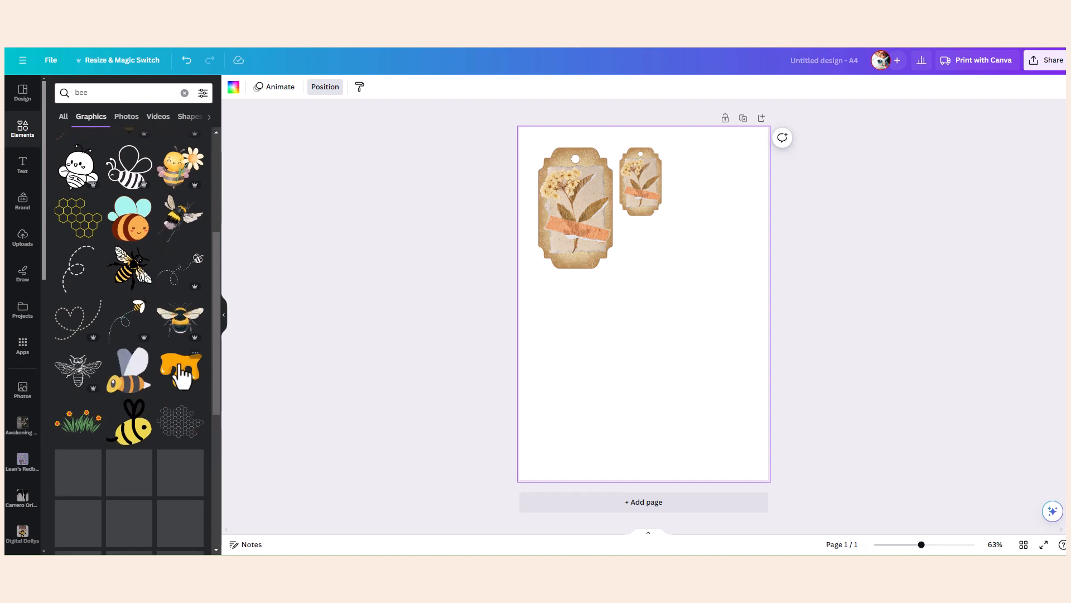
click(179, 318)
drag(744, 230, 670, 282)
drag(631, 350, 713, 431)
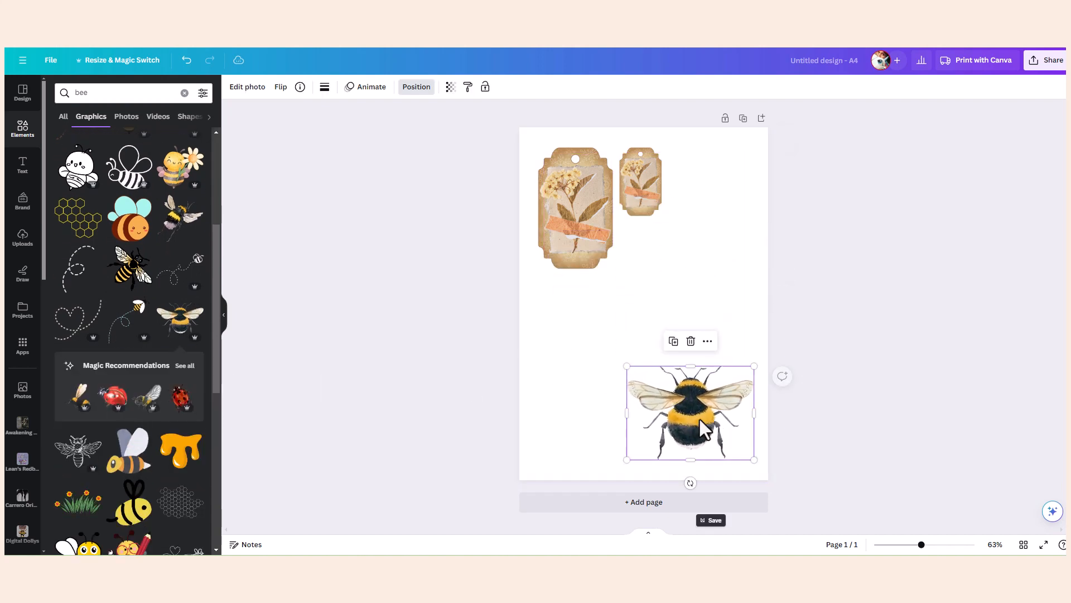
mouse_move(625, 364)
mouse_down()
mouse_move(687, 404)
mouse_move(521, 299)
mouse_move(706, 425)
mouse_move(623, 362)
mouse_up()
click(704, 314)
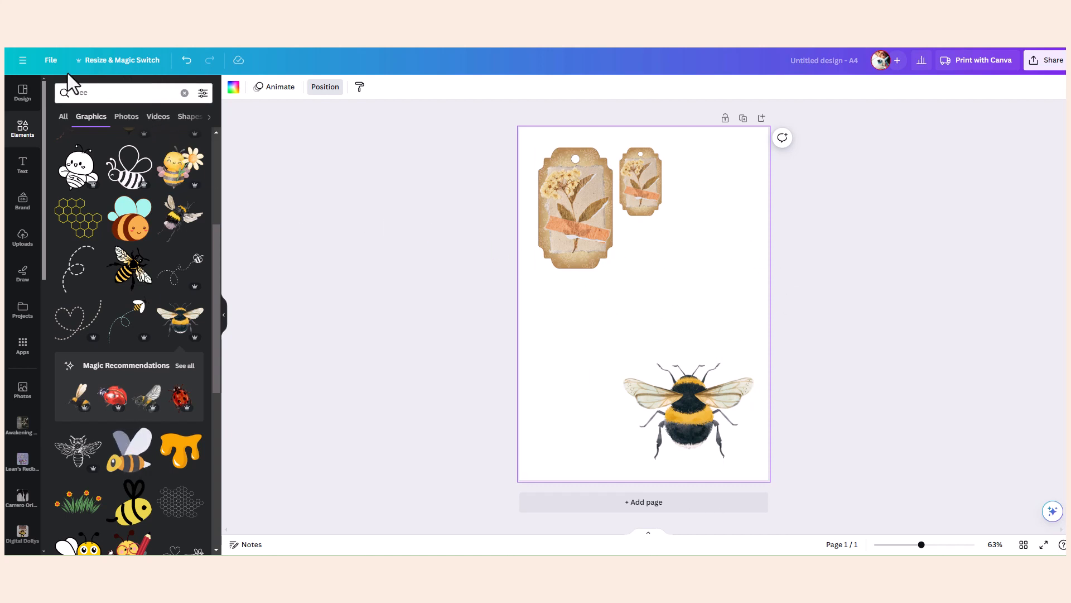
Step: Download the design as a PDF Print file
click(51, 62)
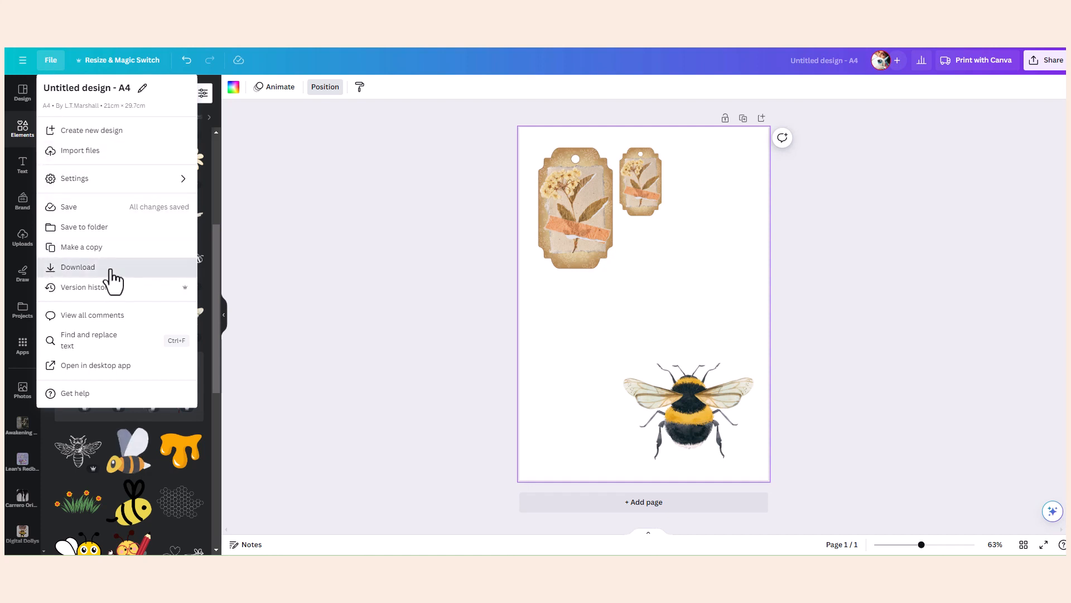
click(87, 270)
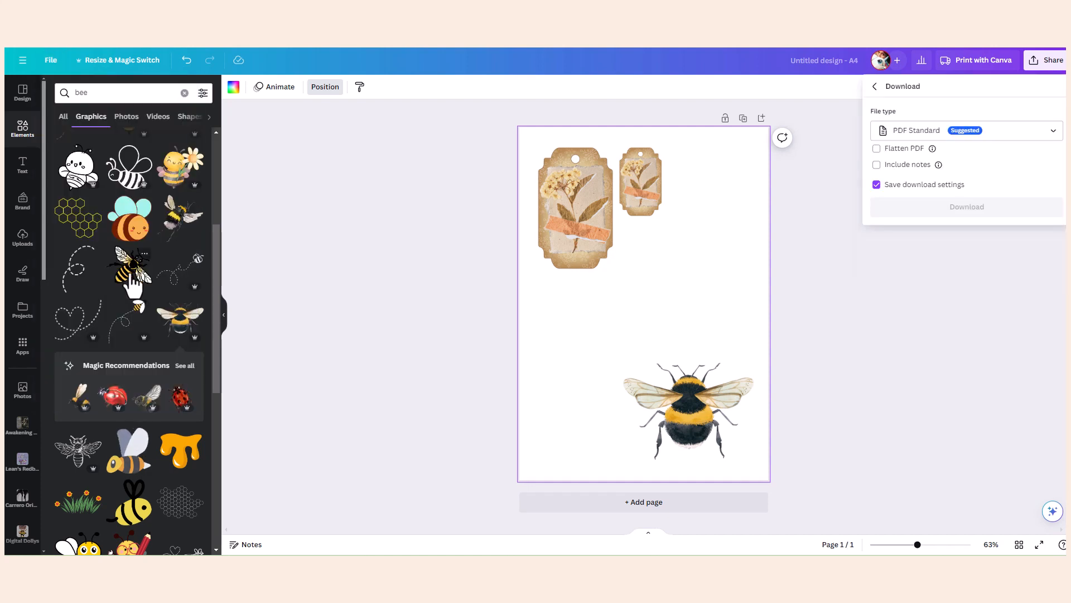
click(1012, 135)
click(925, 255)
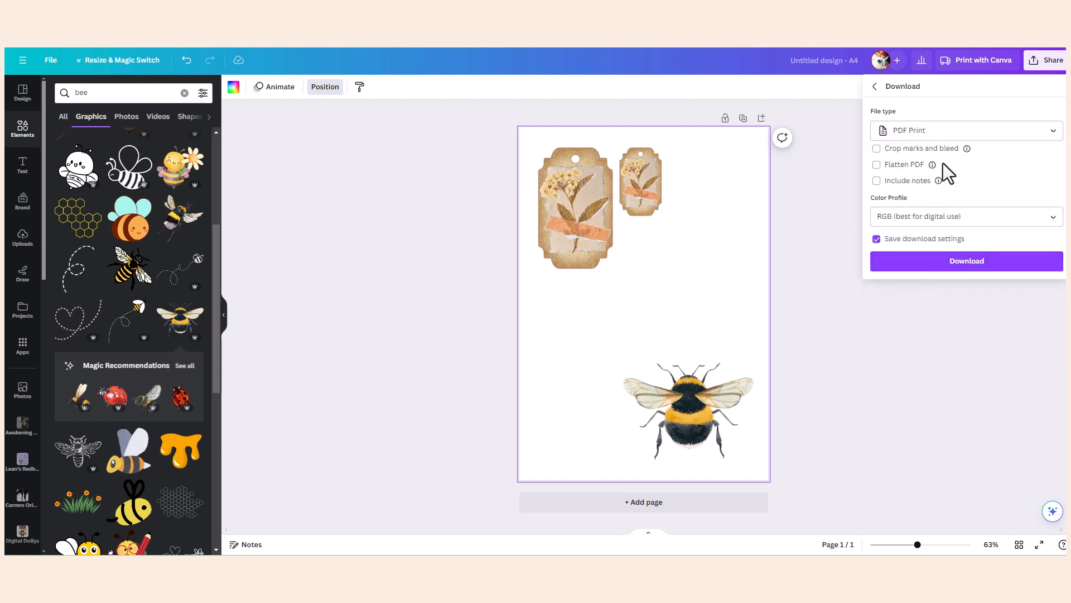
click(926, 263)
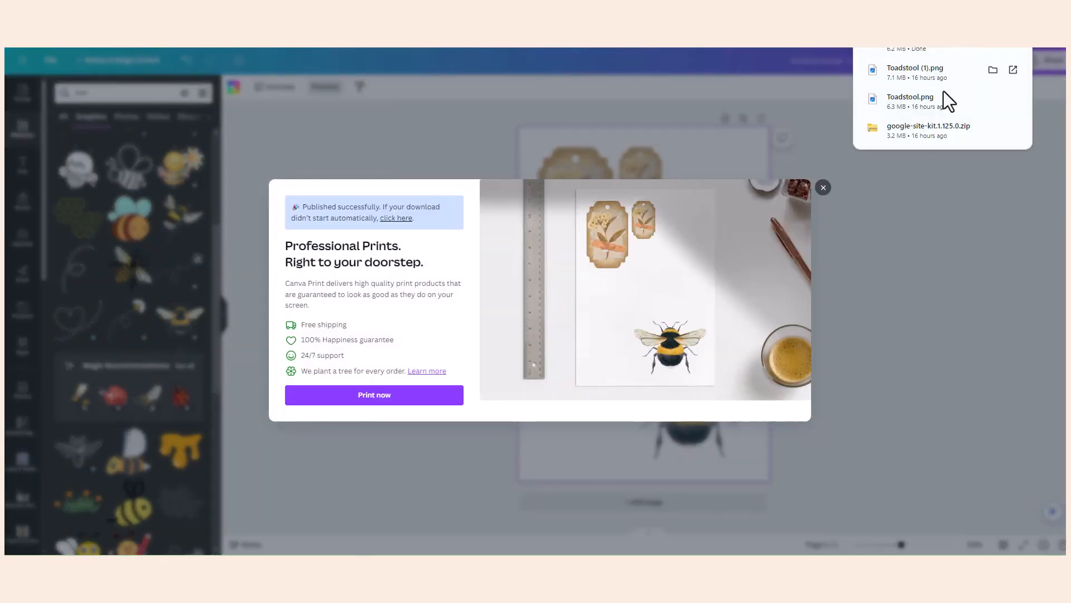
Step: Open the downloaded PDF to review the tags and the bee on the page, and return to the design
click(945, 75)
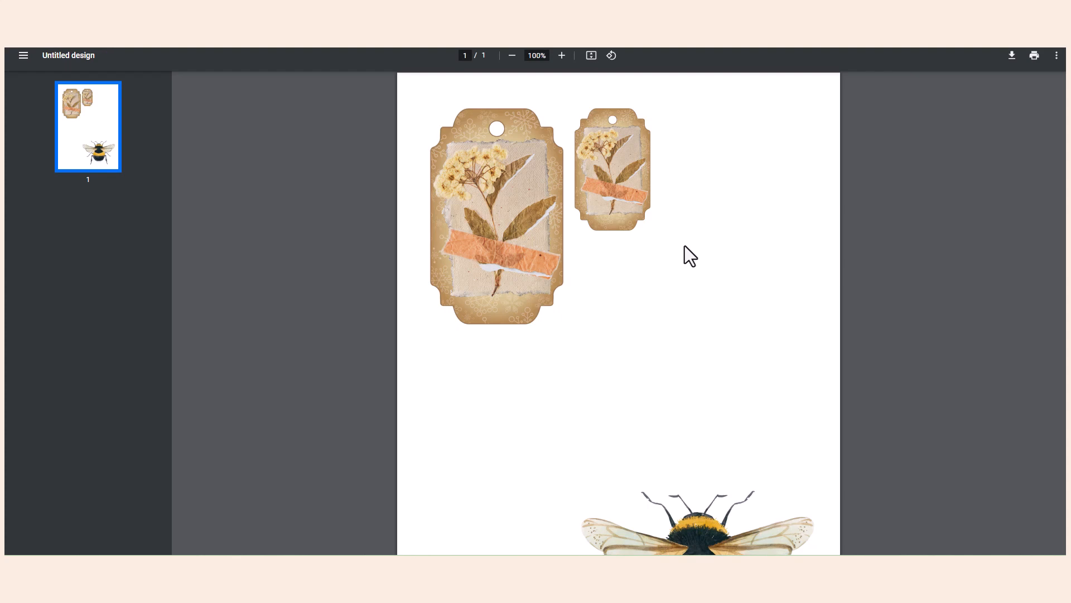
scroll(685, 246, down, 3)
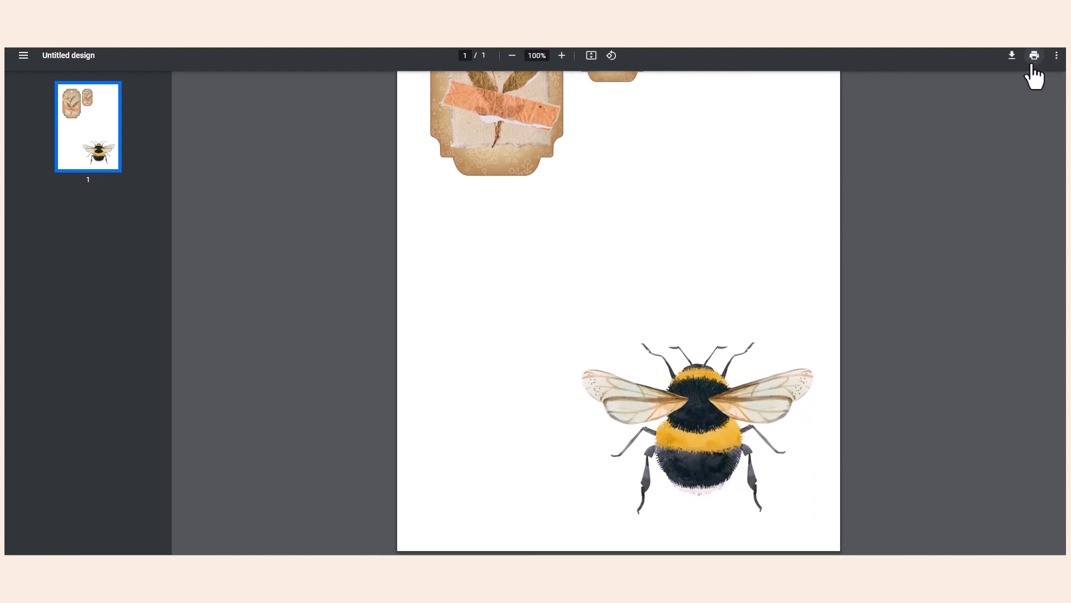
scroll(781, 246, up, 3)
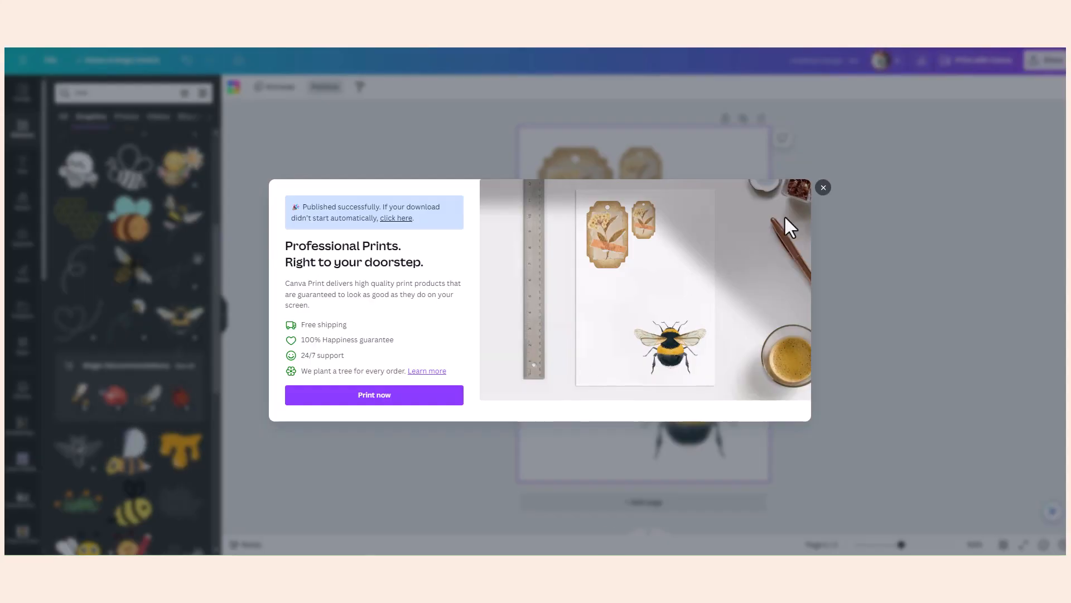
click(824, 188)
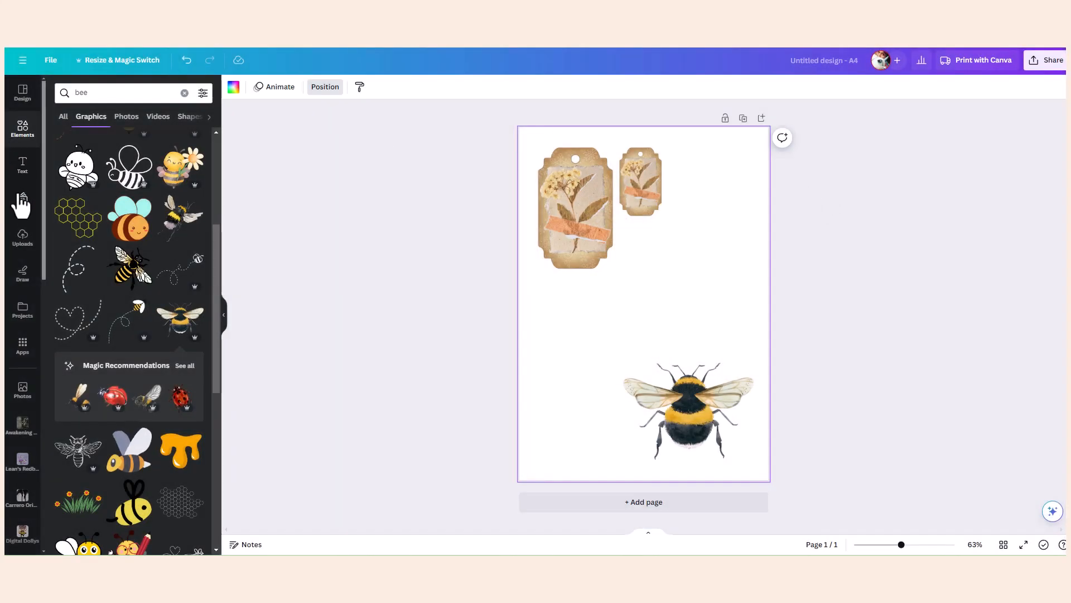
Step: Generate an image from the prompt "vintage cottage tag" with the AI Image Gen app
click(22, 129)
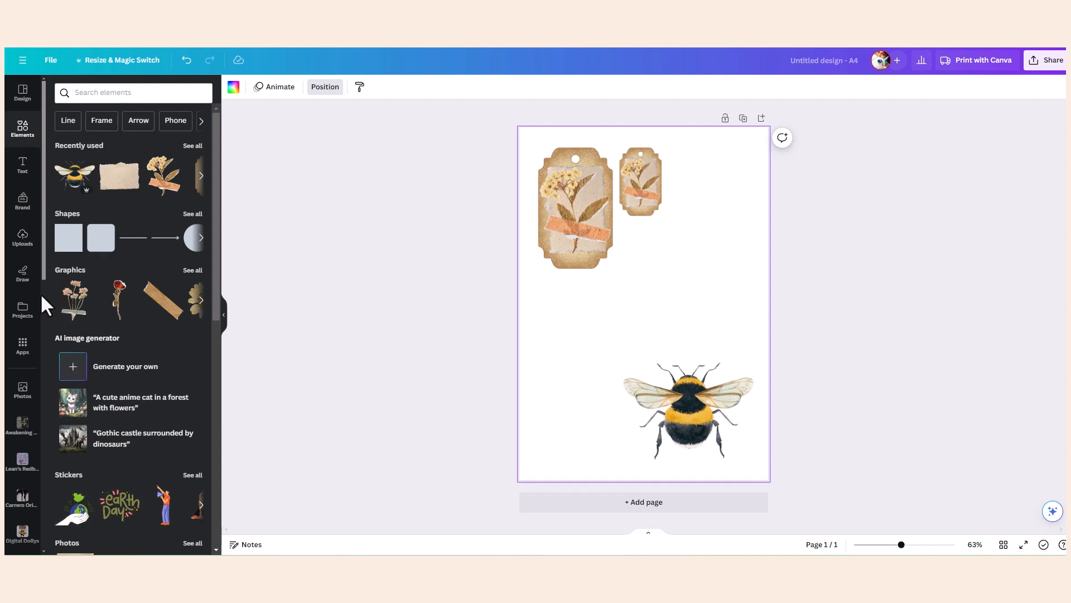
click(23, 345)
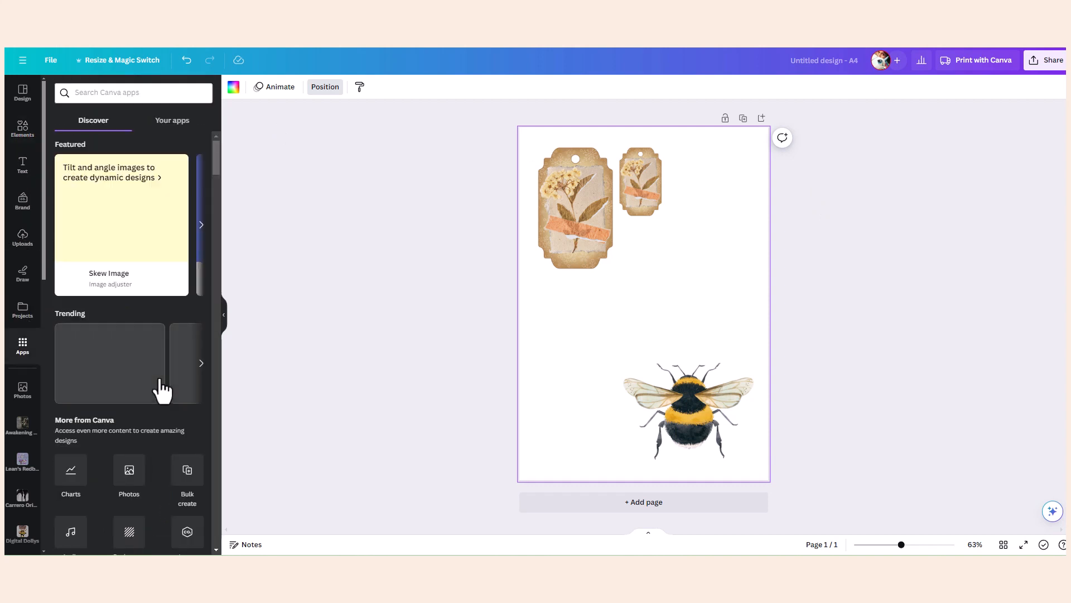
click(173, 121)
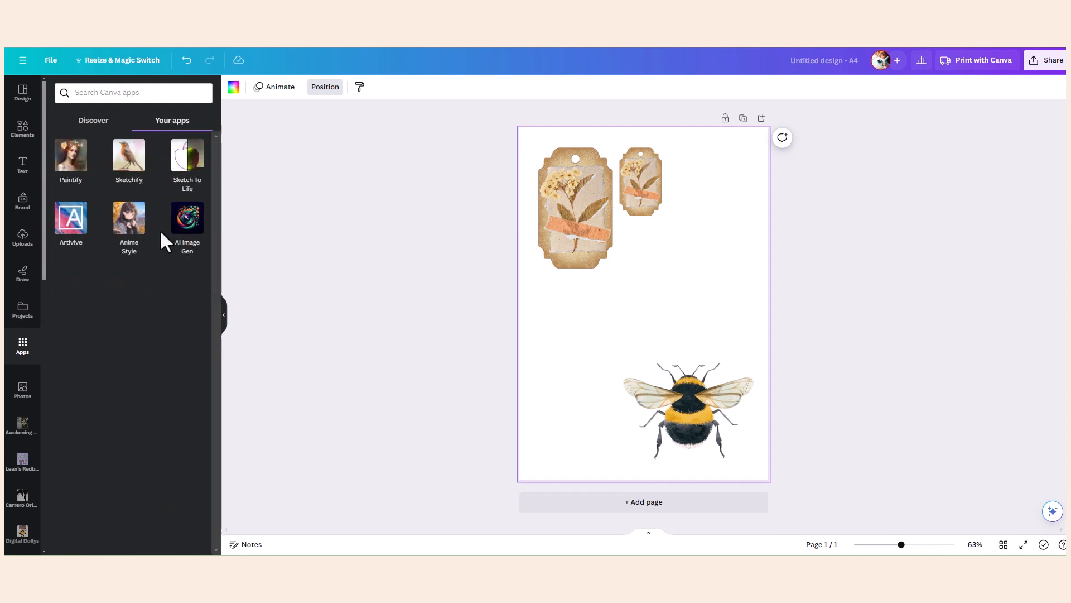
click(187, 229)
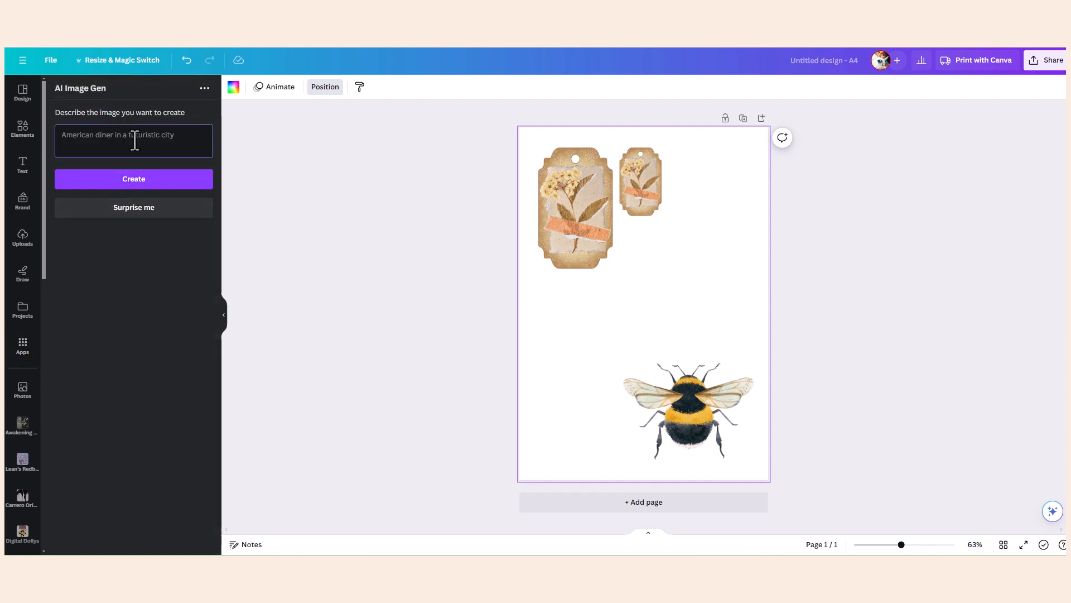
text(vintage cottage ta)
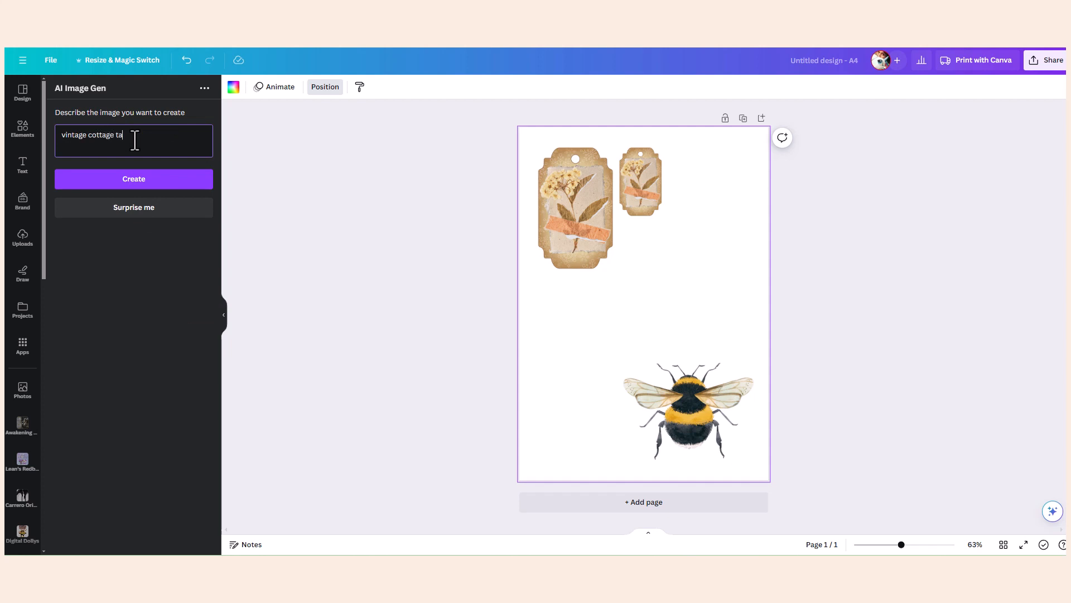
text(g)
click(143, 180)
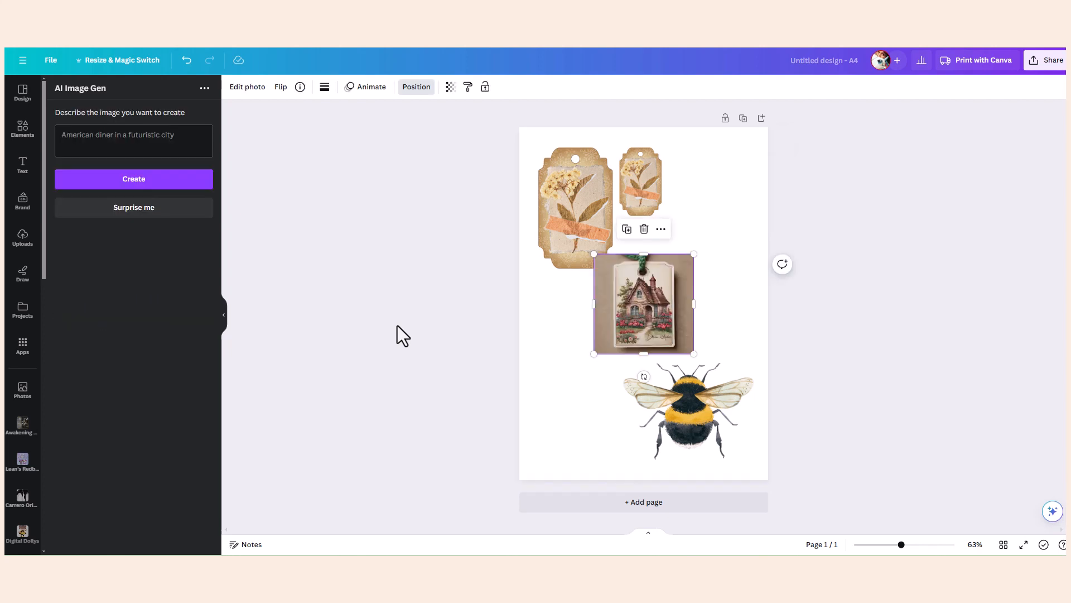
Step: Remove the cottage tag image's background and place it, enlarged, in the page's upper-right corner beside the small flower tag
drag(666, 310, 596, 370)
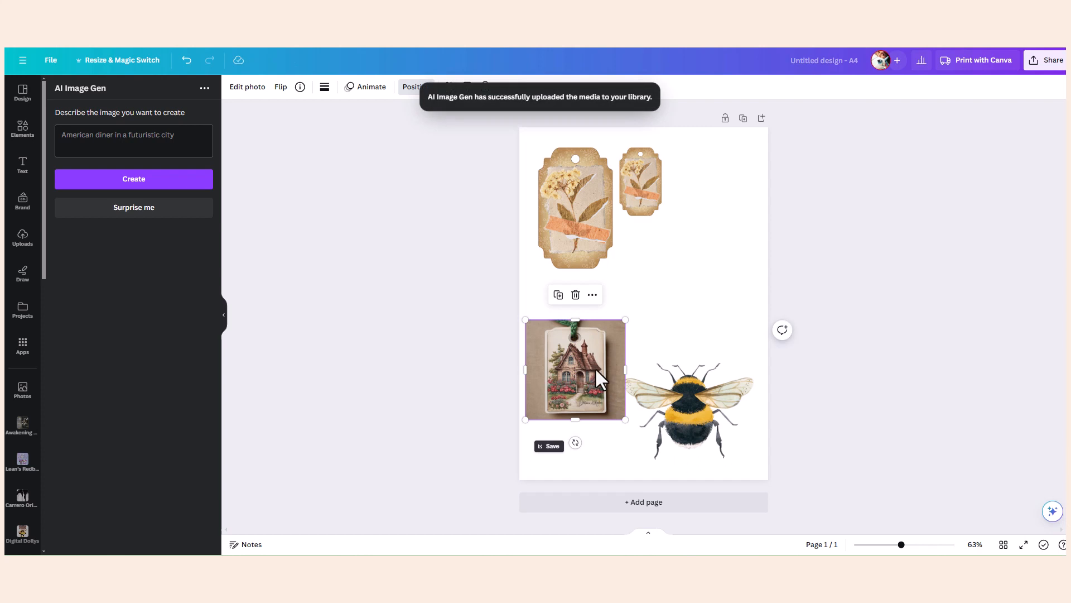
click(244, 89)
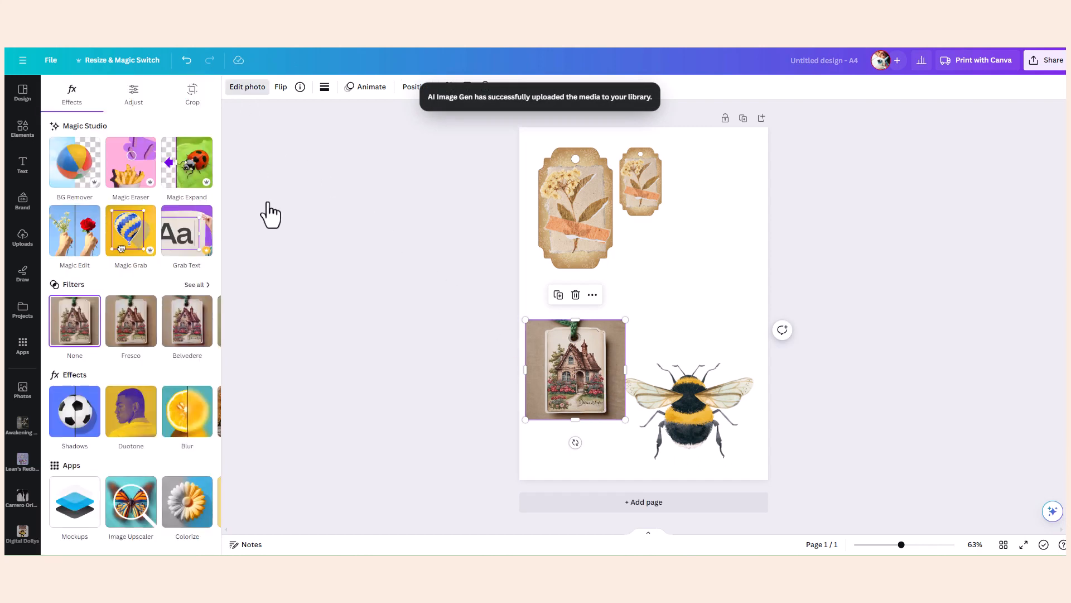
click(77, 173)
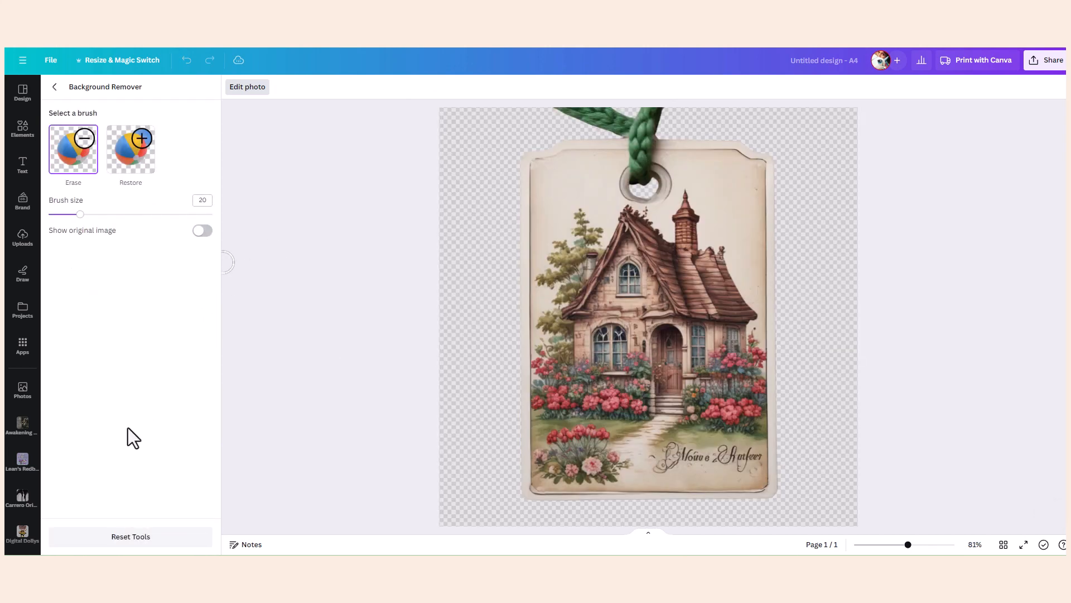
click(54, 87)
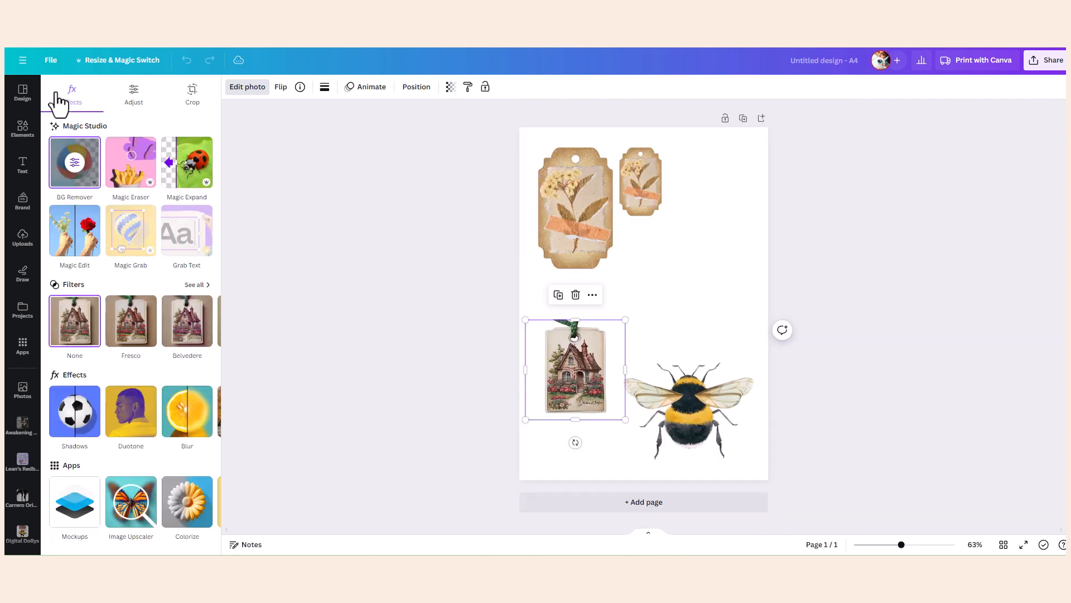
drag(625, 419, 724, 236)
click(781, 386)
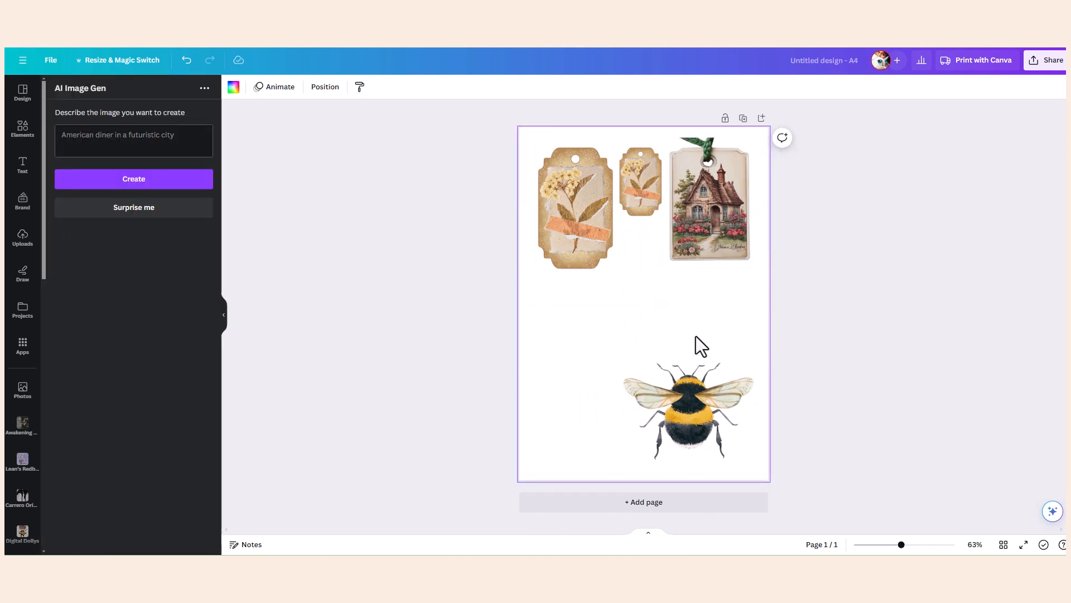
Step: Rename the design as "ephemera a4"
click(831, 62)
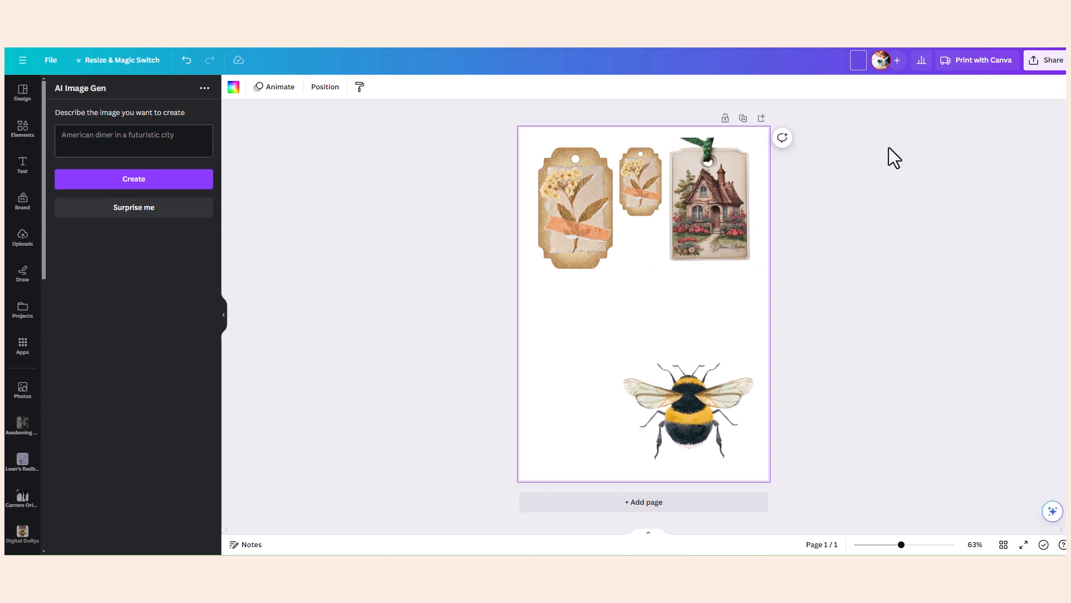
text(ephemera a4)
click(923, 214)
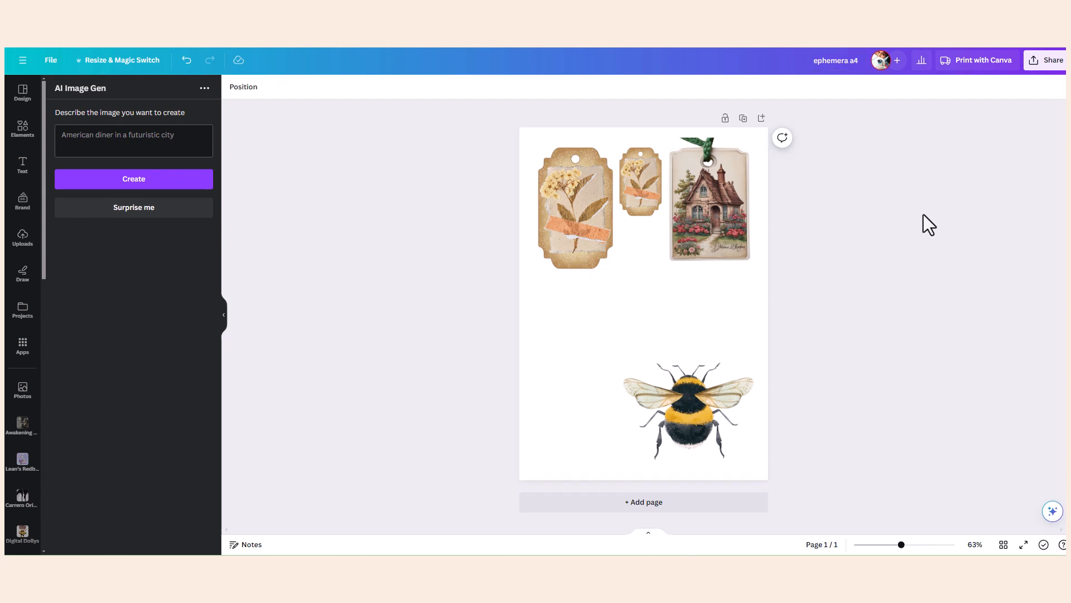